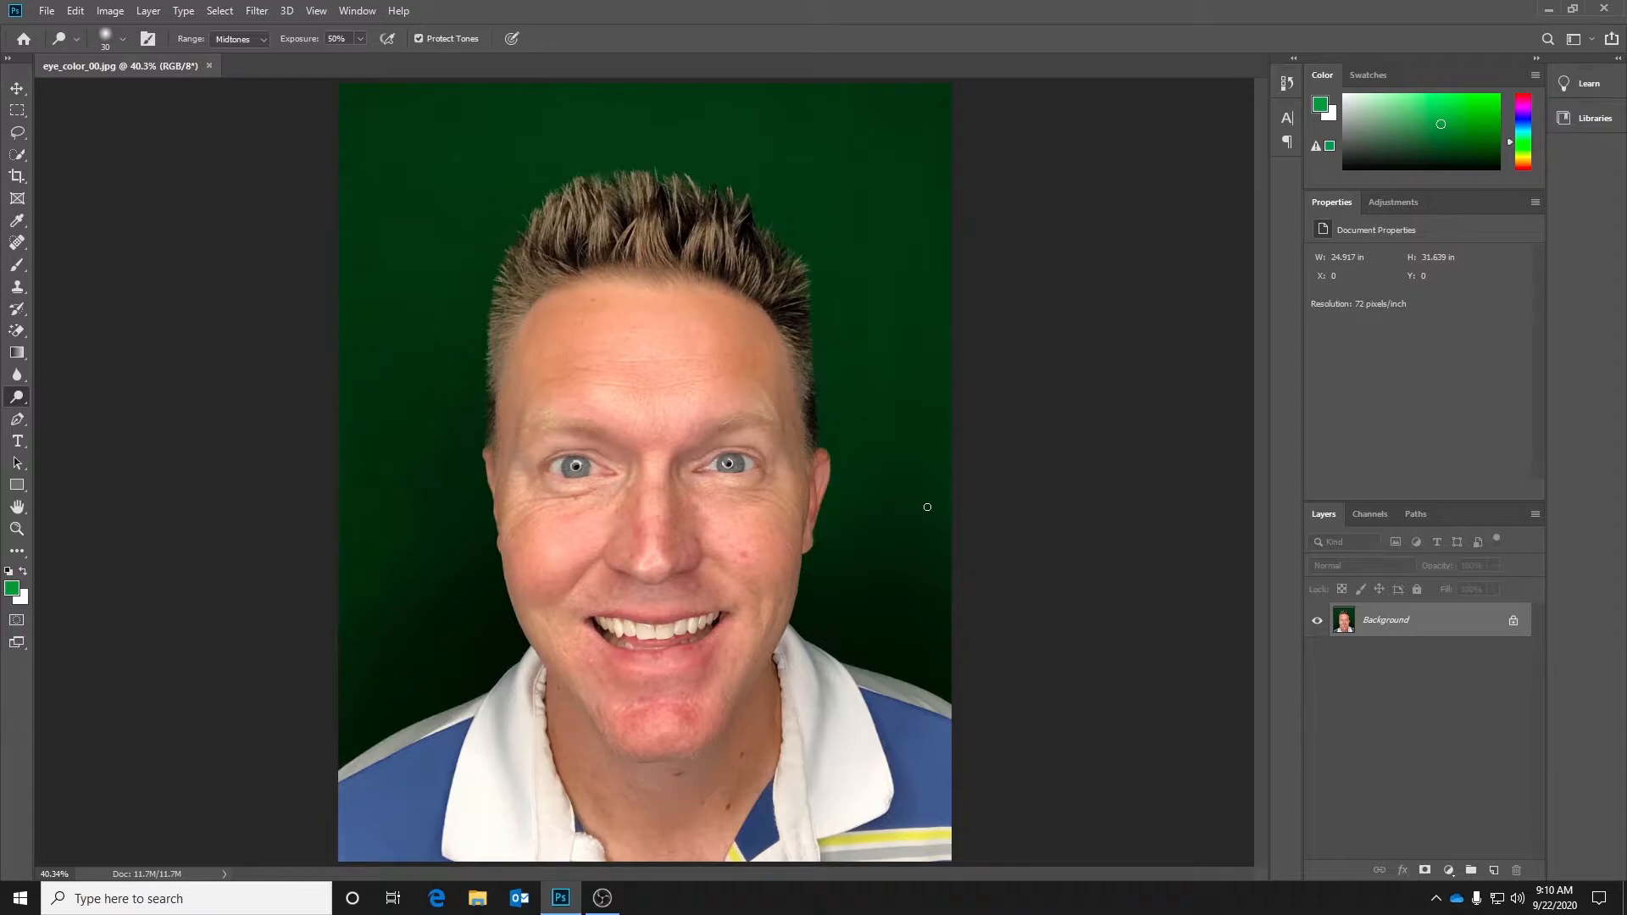
# Step: Add a new layer above the Background and name it left
pyautogui.hotkey('ctrl', '+')
pyautogui.hotkey('ctrl', '+')
pyautogui.hotkey('ctrl', '+')
pyautogui.hotkey('ctrl', '+')
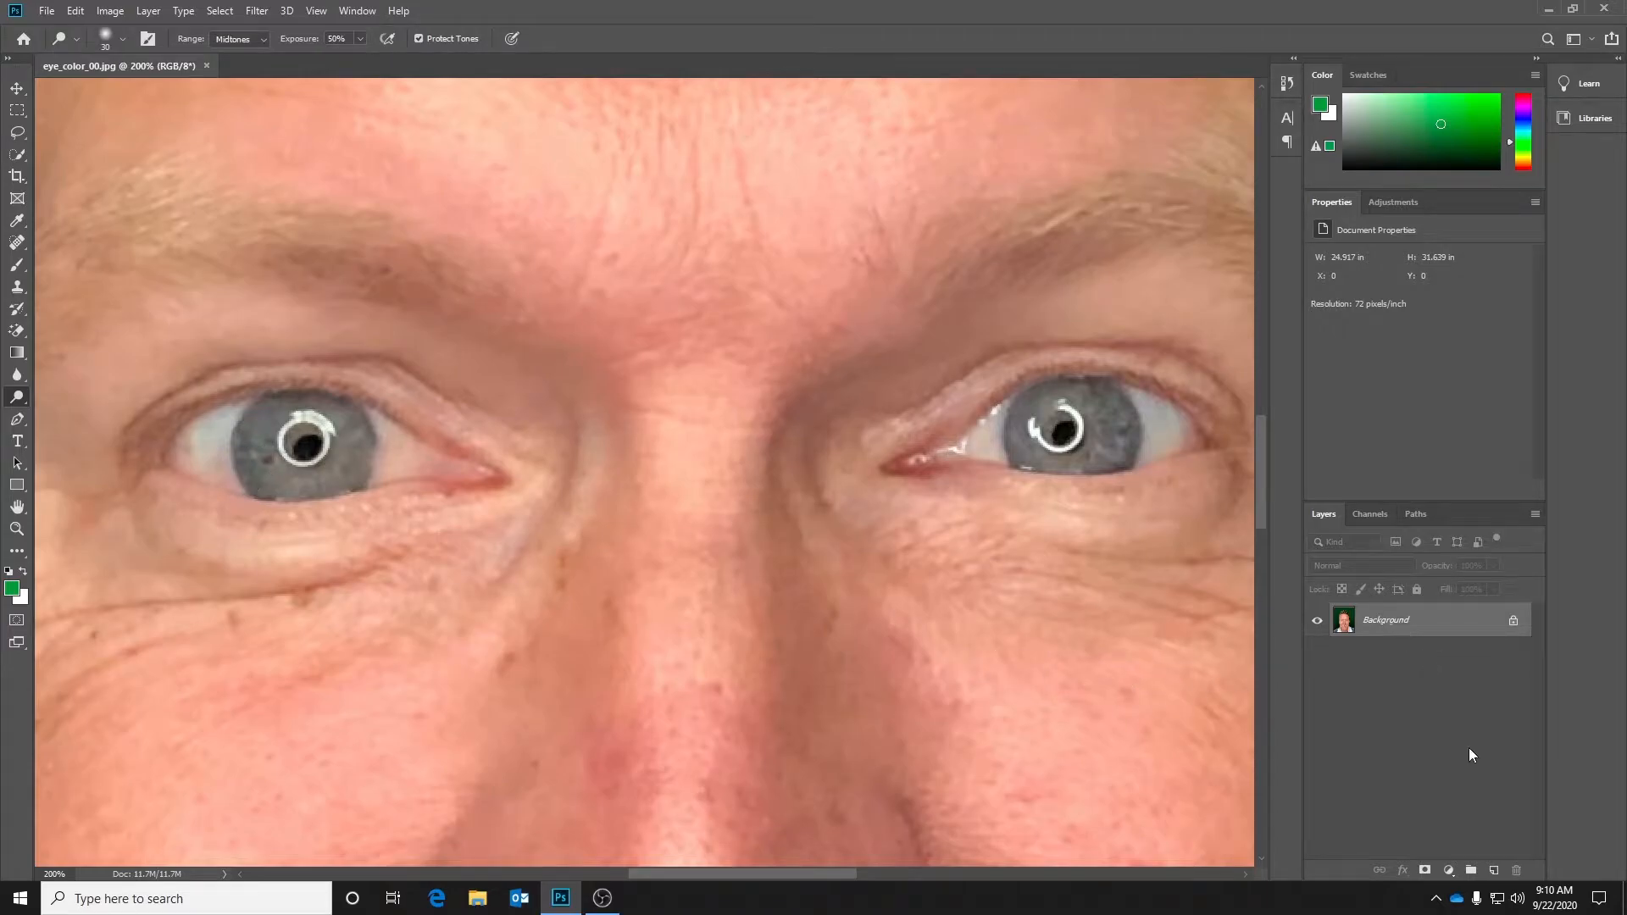
pyautogui.click(1496, 873)
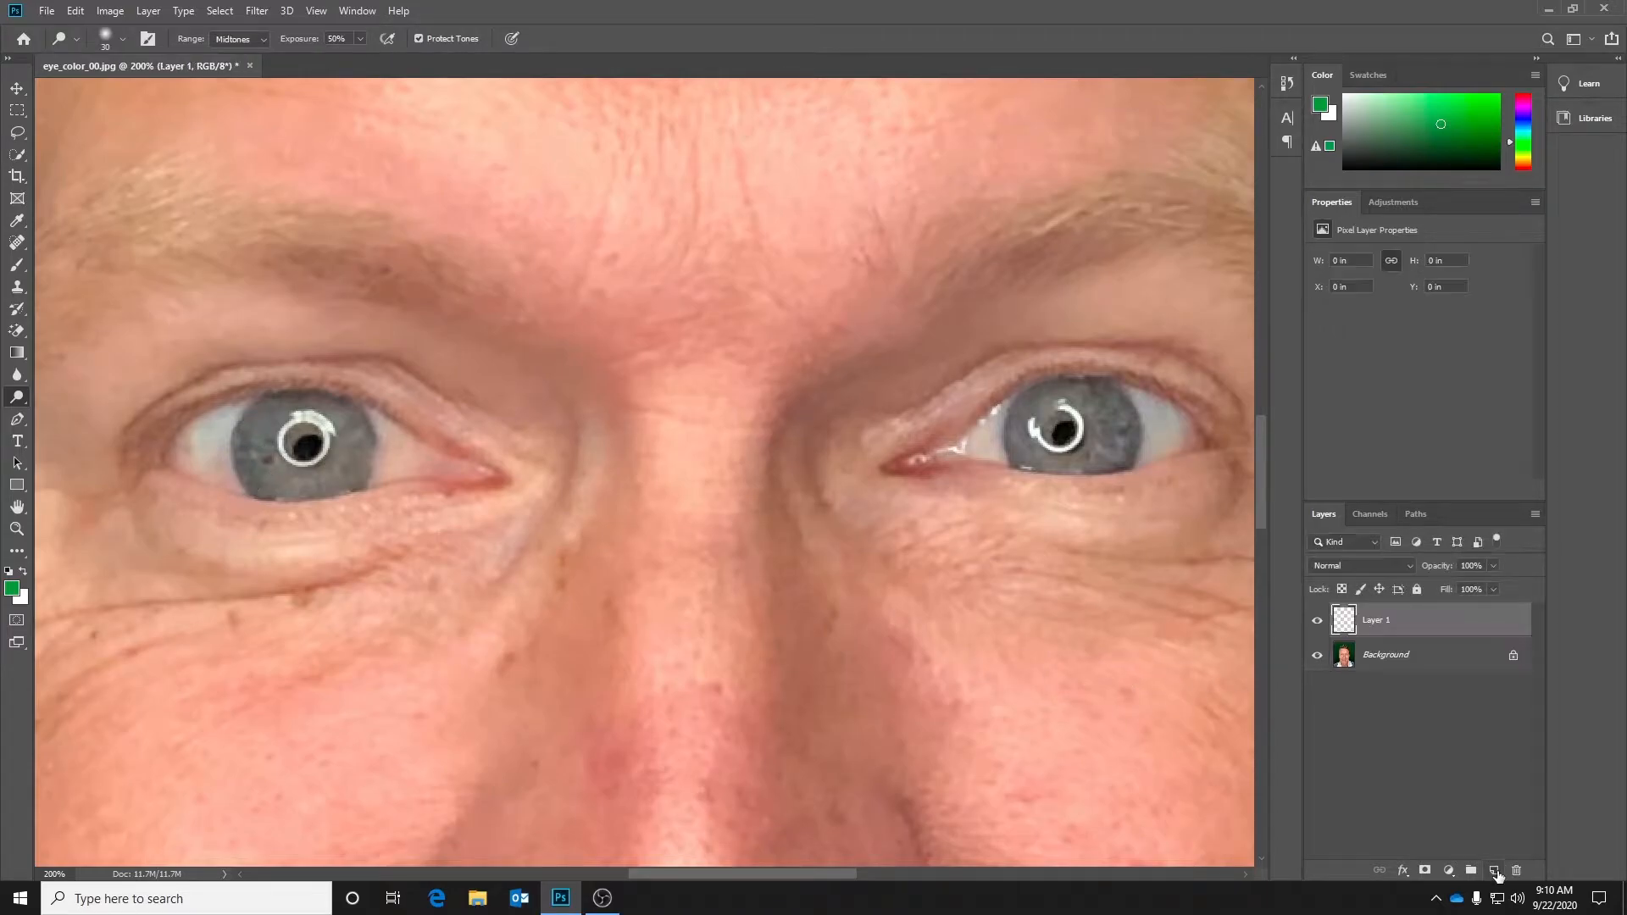
pyautogui.doubleClick(1381, 621)
pyautogui.write('e')
pyautogui.press('Return')
# Step: Make an elliptical selection around the pupil of the eye on the image's left side and invert it
pyautogui.click(17, 136)
pyautogui.click(17, 114)
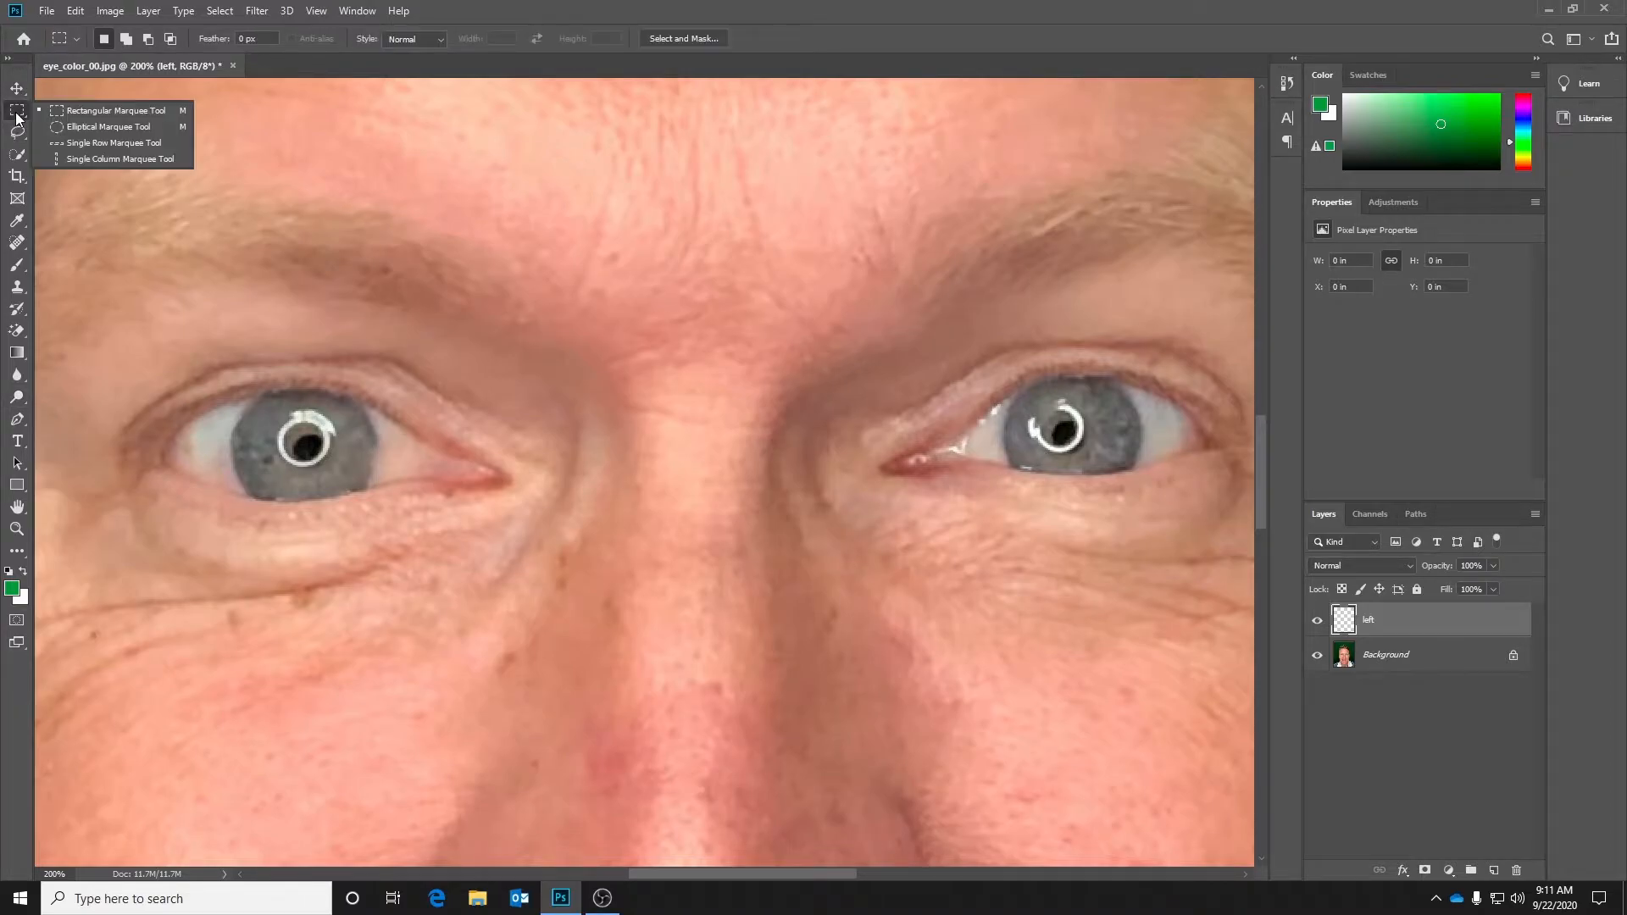
pyautogui.click(83, 125)
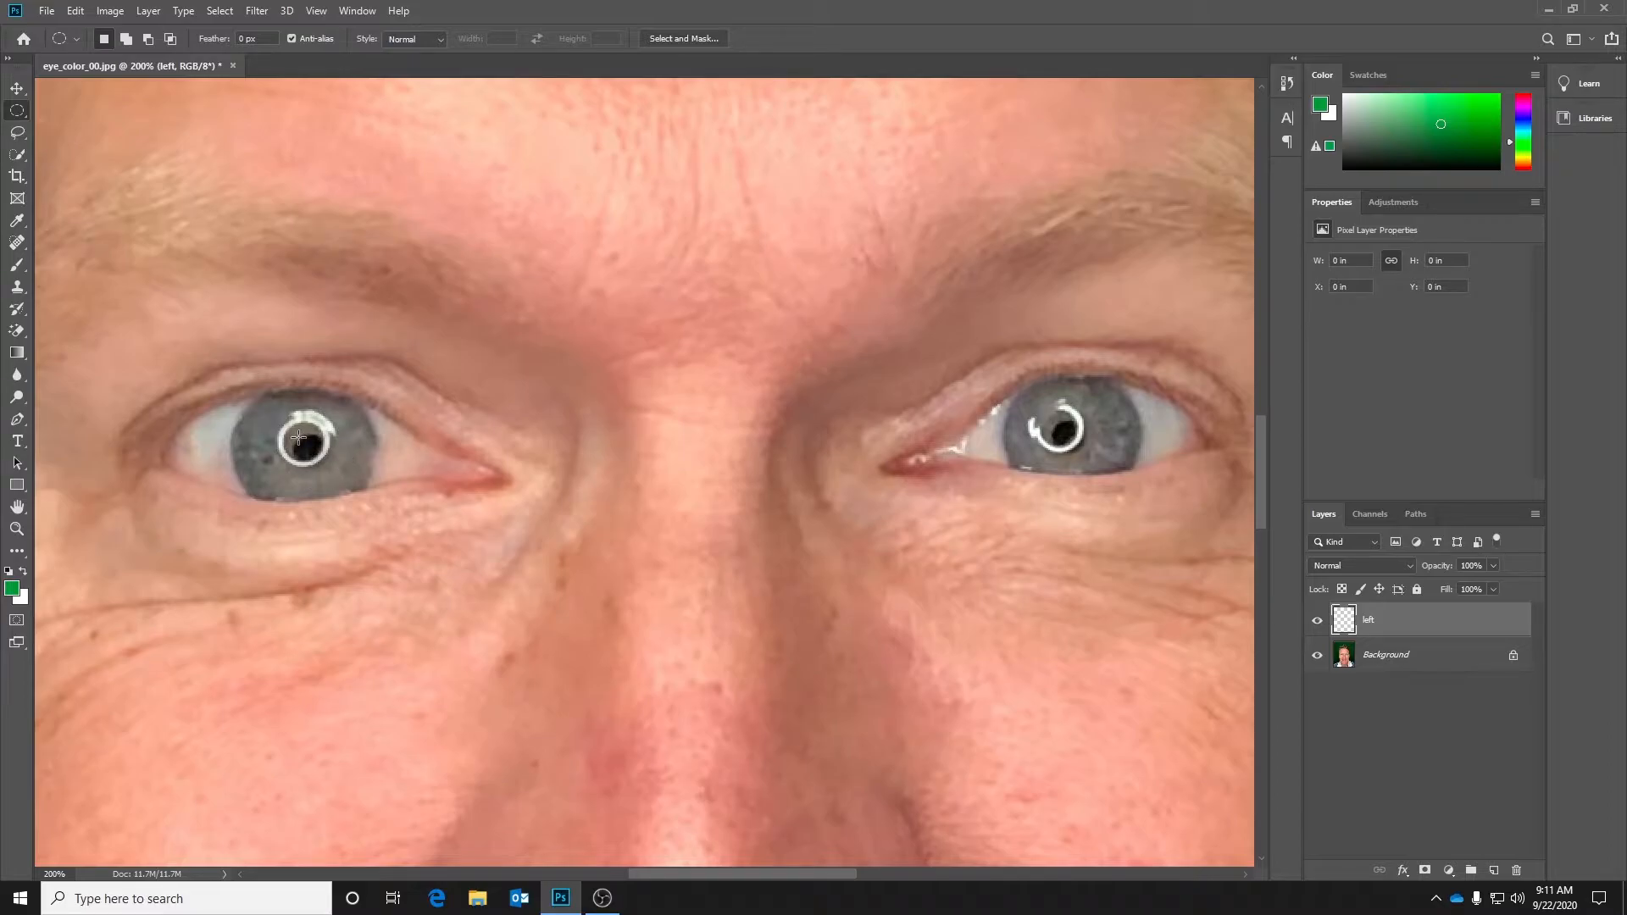
pyautogui.moveTo(298, 437); pyautogui.dragTo(337, 469)
pyautogui.click(218, 11)
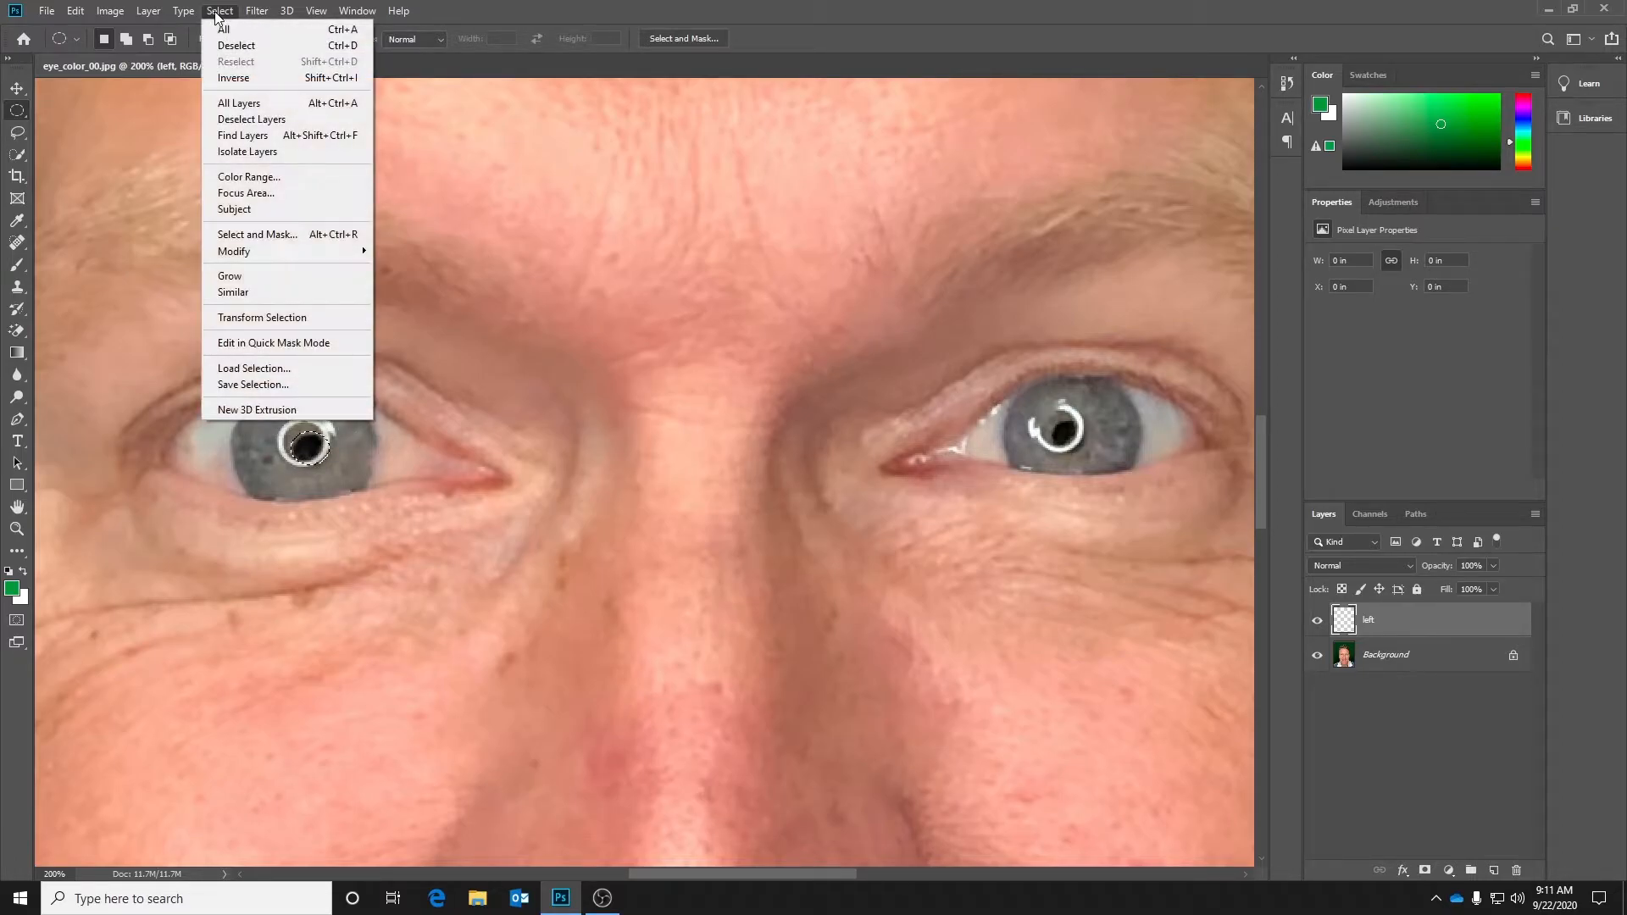
pyautogui.click(231, 78)
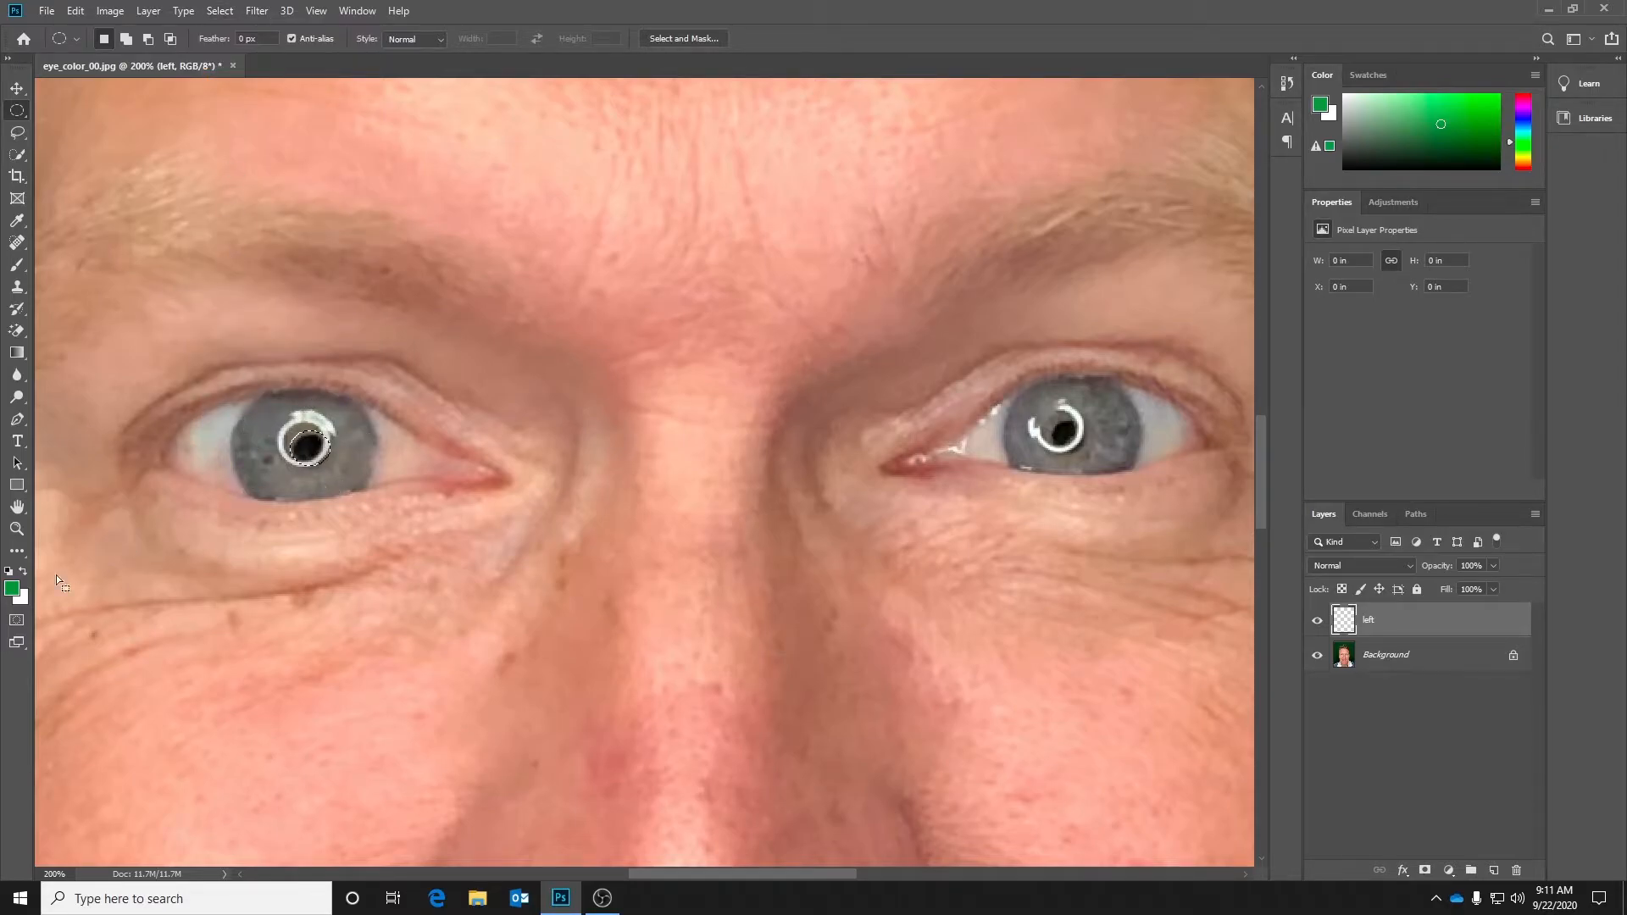
# Step: Set the foreground color to bright green, 00ff23
pyautogui.click(12, 587)
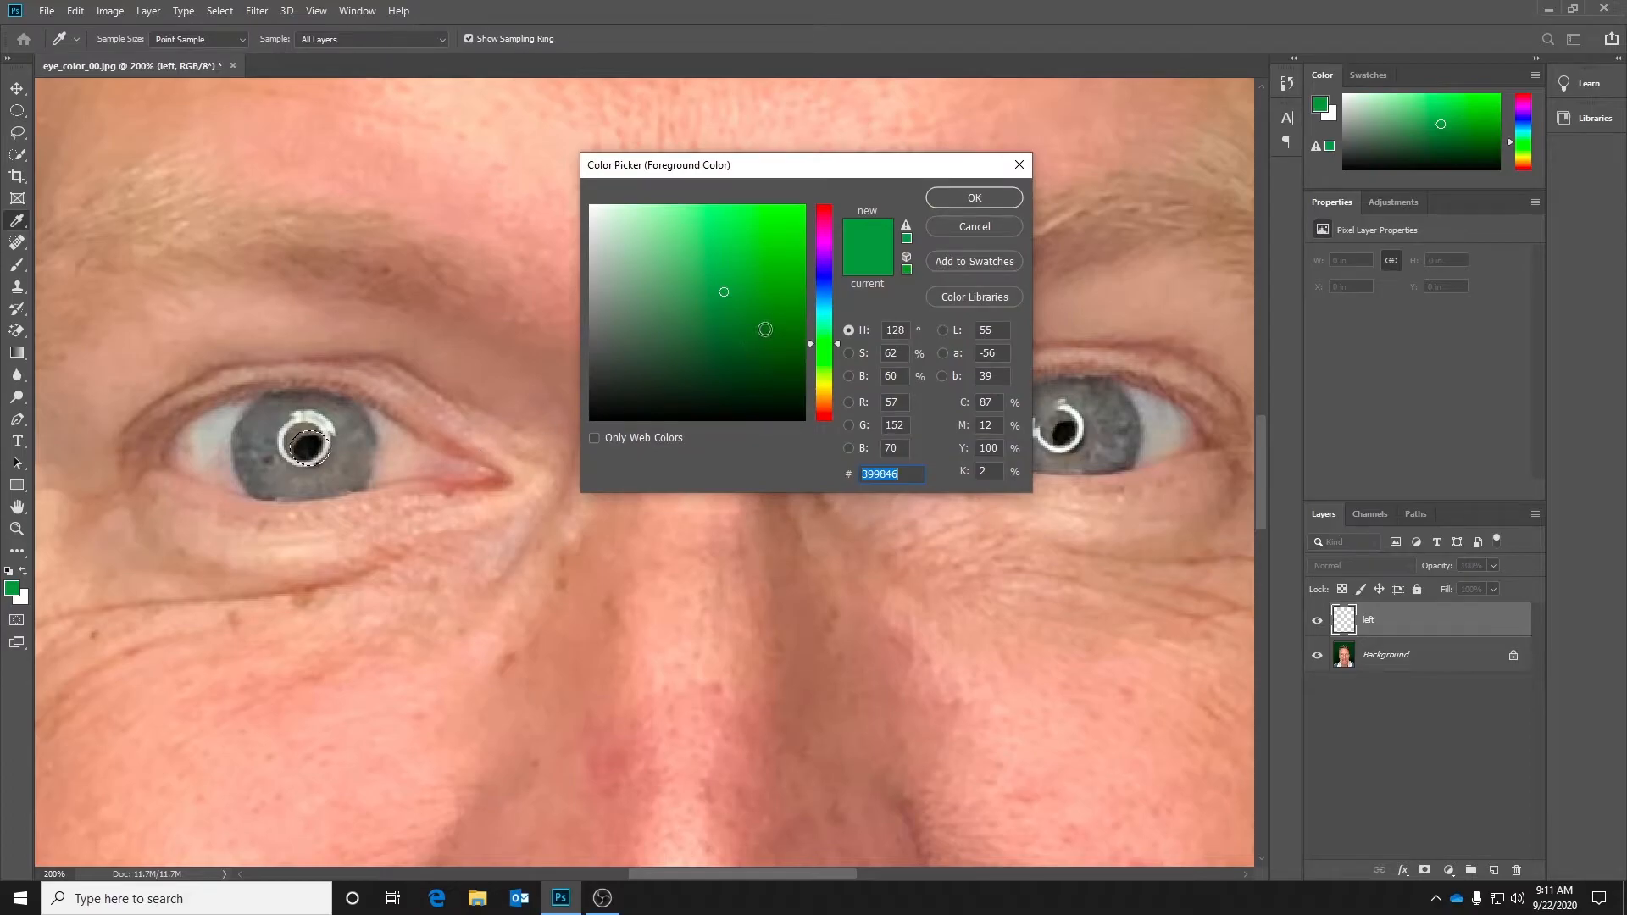
pyautogui.click(787, 220)
pyautogui.moveTo(787, 220); pyautogui.dragTo(805, 204)
pyautogui.click(989, 195)
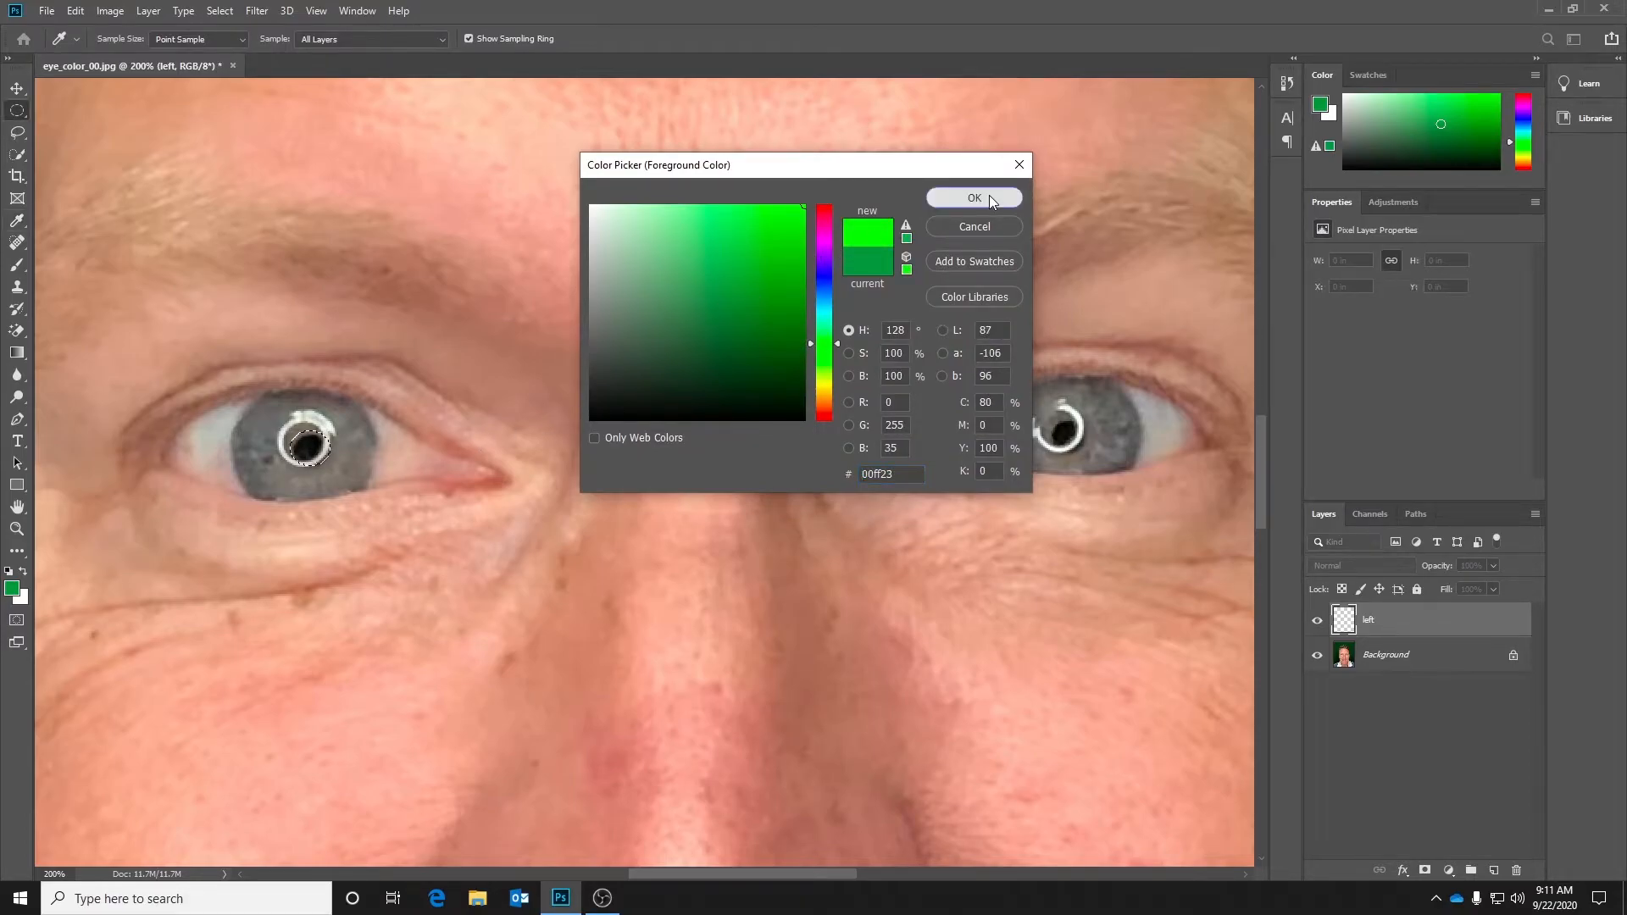
# Step: Paint the left-side iris green around the pupil on the left layer with a 21 px soft brush
pyautogui.click(16, 268)
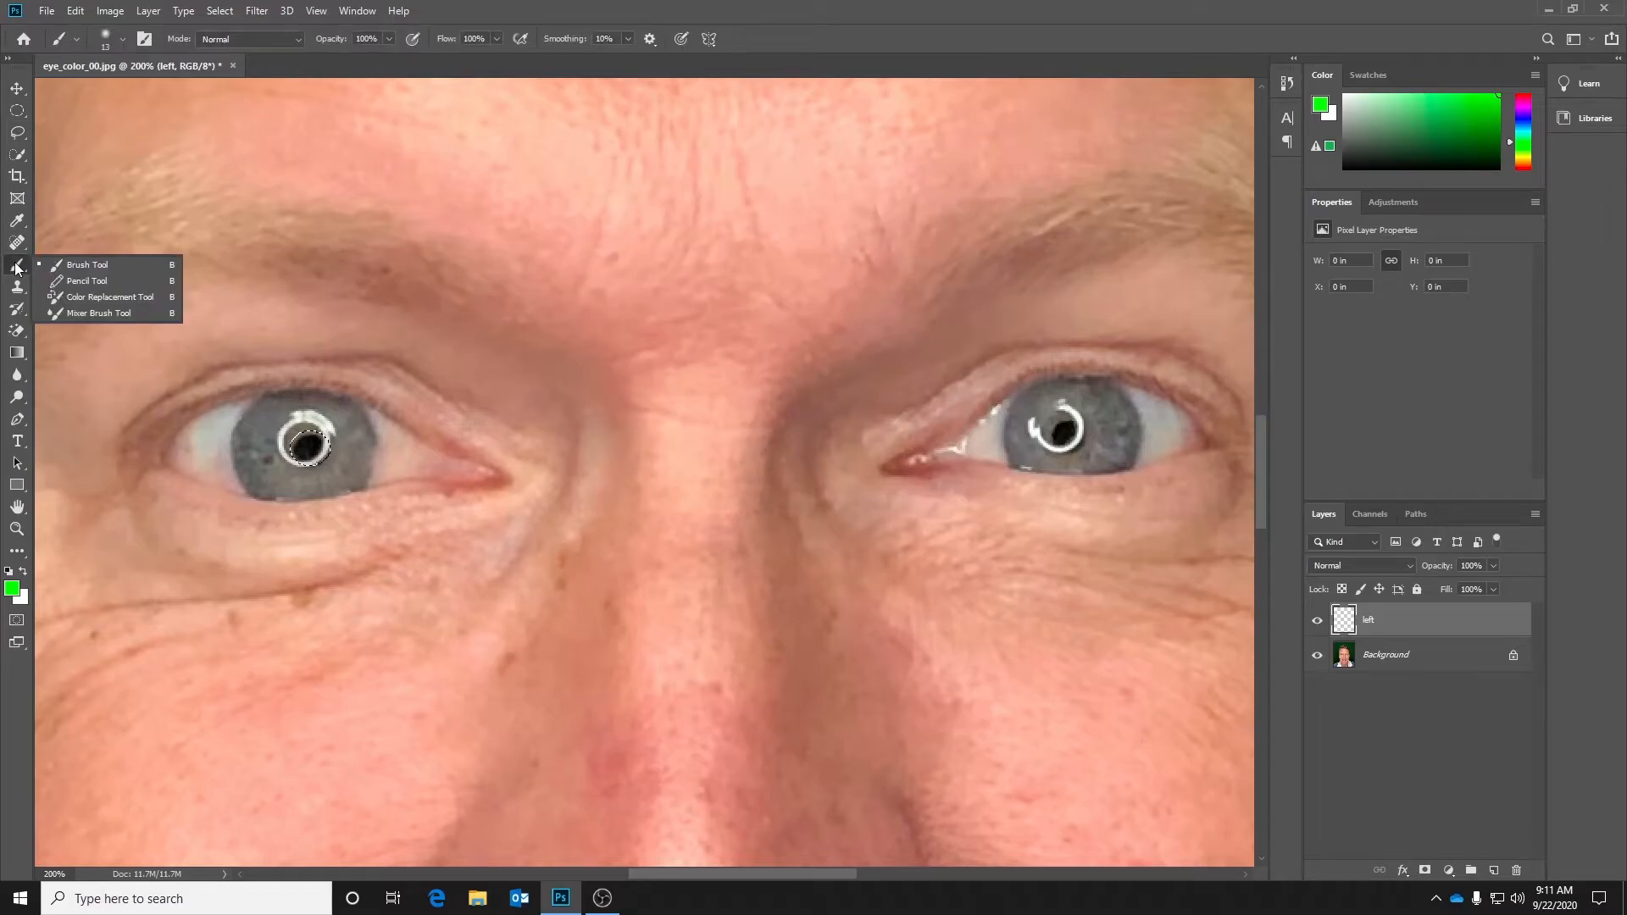
pyautogui.click(62, 264)
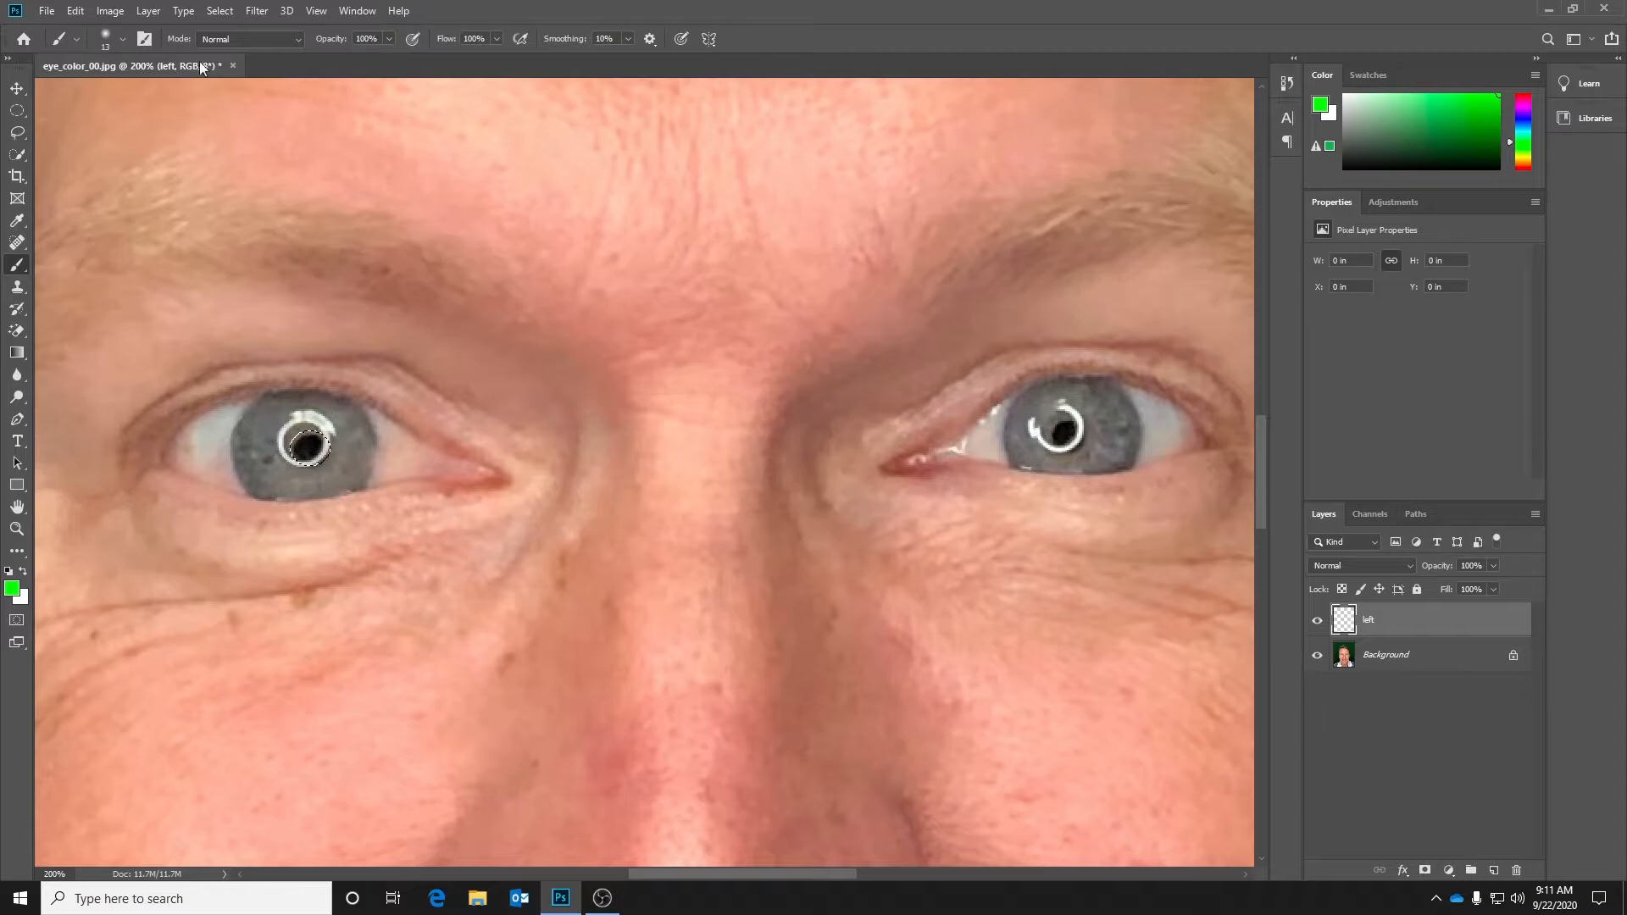
pyautogui.click(122, 38)
pyautogui.moveTo(103, 95); pyautogui.dragTo(105, 95)
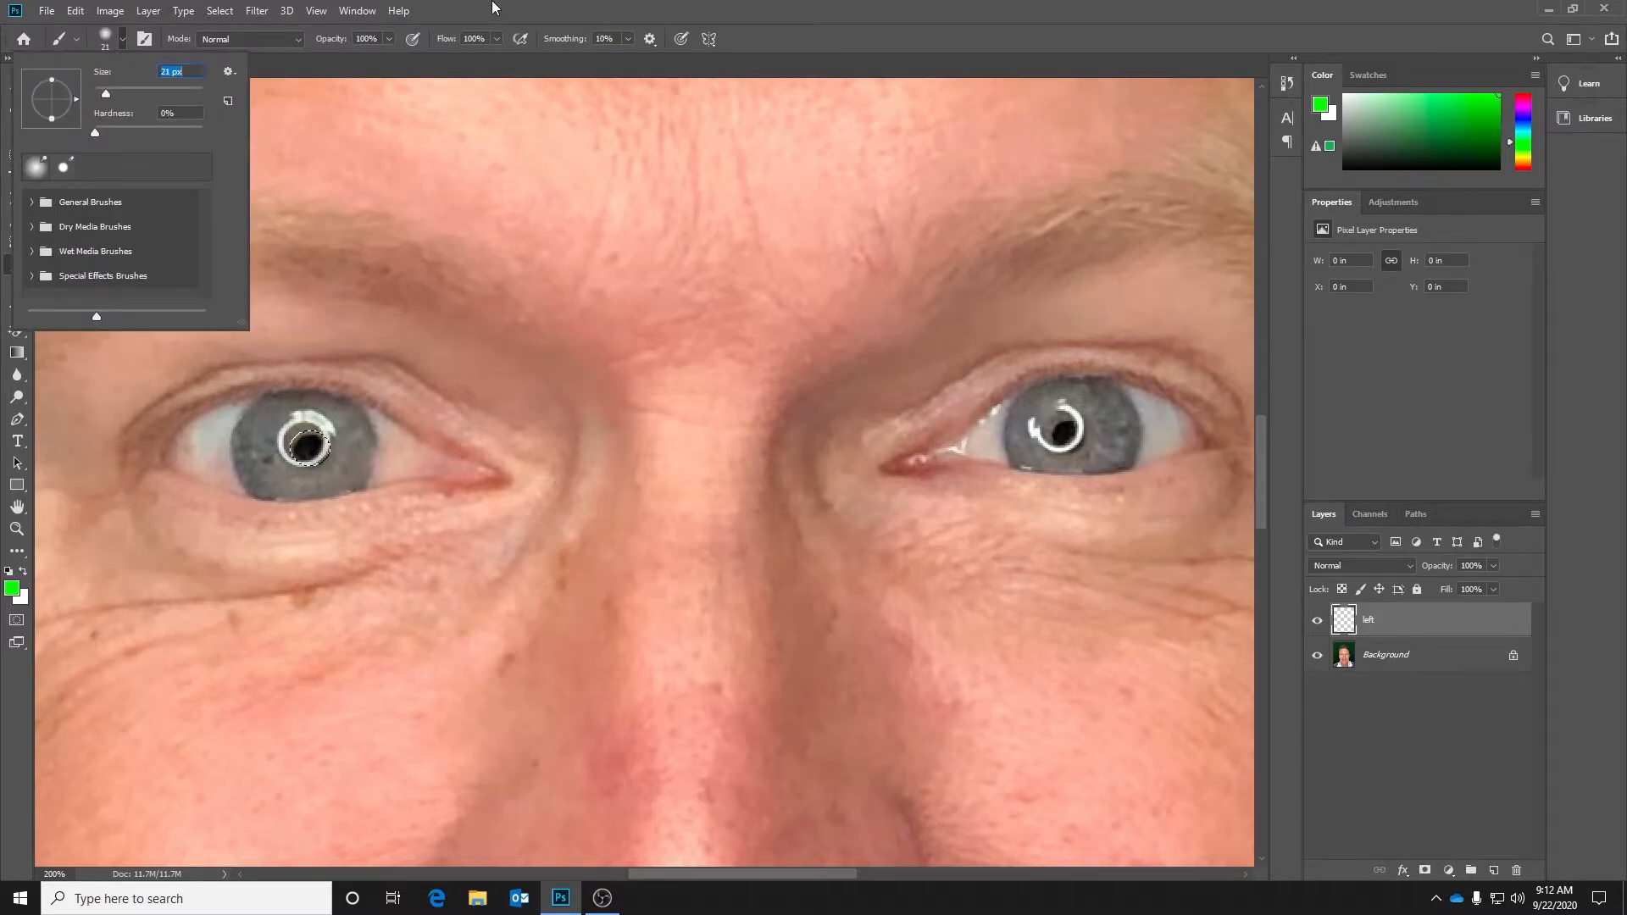
pyautogui.click(397, 201)
pyautogui.moveTo(282, 418)
pyautogui.mouseDown()
pyautogui.moveTo(286, 436)
pyautogui.moveTo(303, 432)
pyautogui.moveTo(276, 433)
pyautogui.moveTo(292, 403)
pyautogui.moveTo(335, 415)
pyautogui.mouseUp()
pyautogui.moveTo(306, 480)
pyautogui.mouseDown()
pyautogui.moveTo(273, 456)
pyautogui.moveTo(269, 417)
pyautogui.moveTo(284, 400)
pyautogui.moveTo(309, 408)
pyautogui.mouseUp()
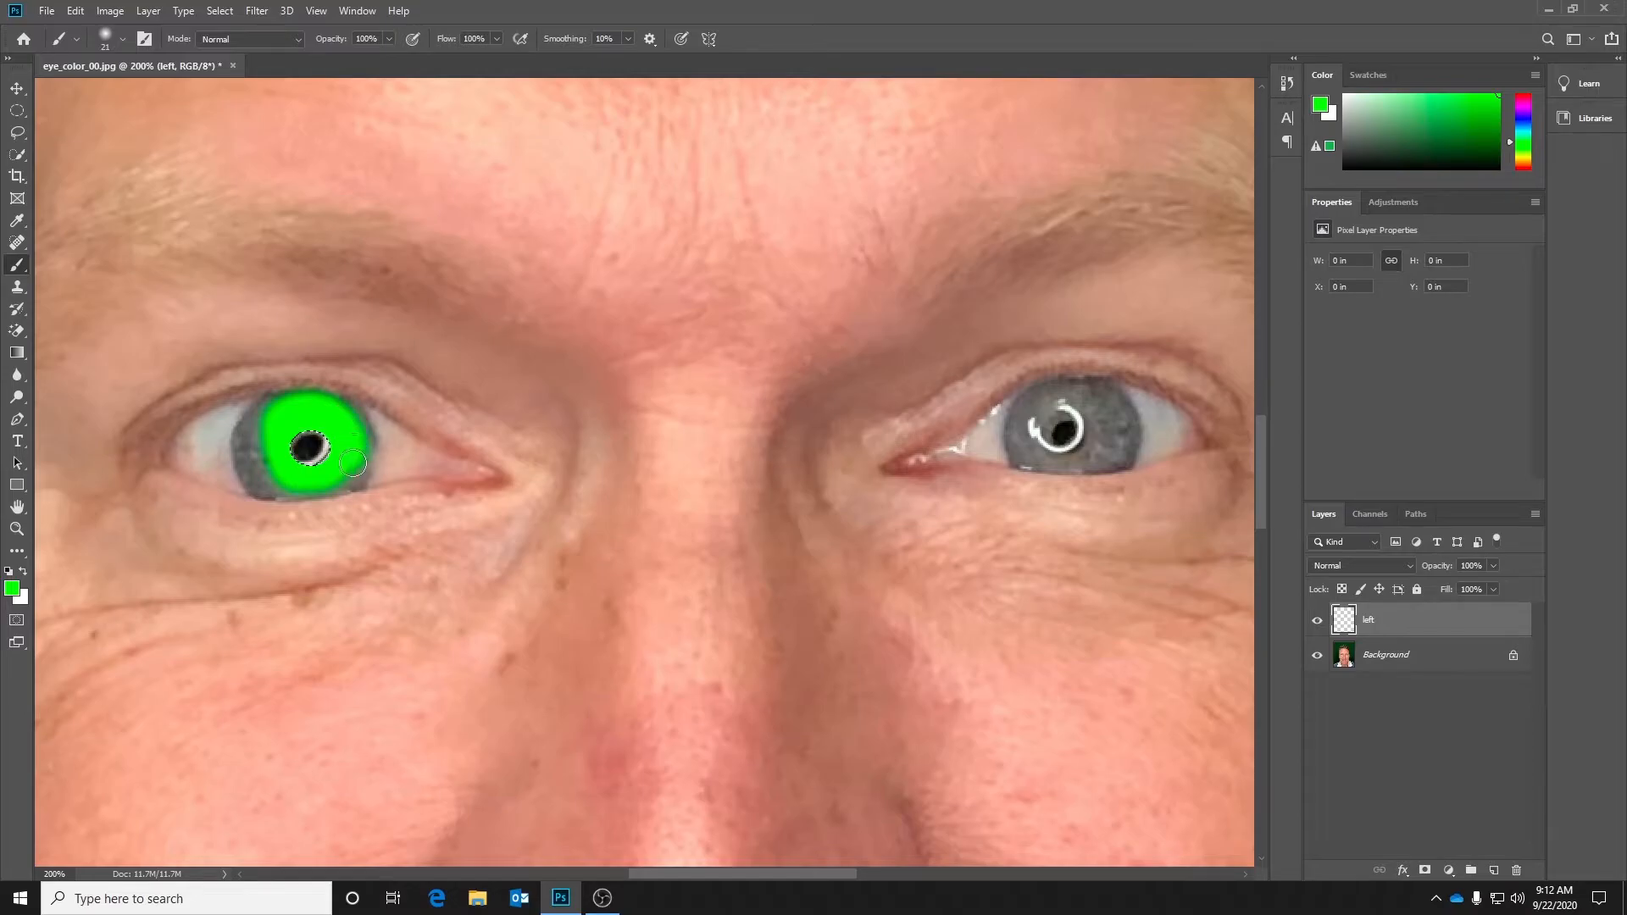
pyautogui.moveTo(312, 482)
pyautogui.mouseDown()
pyautogui.moveTo(288, 492)
pyautogui.moveTo(250, 475)
pyautogui.moveTo(255, 404)
pyautogui.moveTo(278, 395)
pyautogui.moveTo(252, 466)
pyautogui.moveTo(349, 490)
pyautogui.moveTo(371, 468)
pyautogui.moveTo(366, 436)
pyautogui.moveTo(338, 416)
pyautogui.mouseUp()
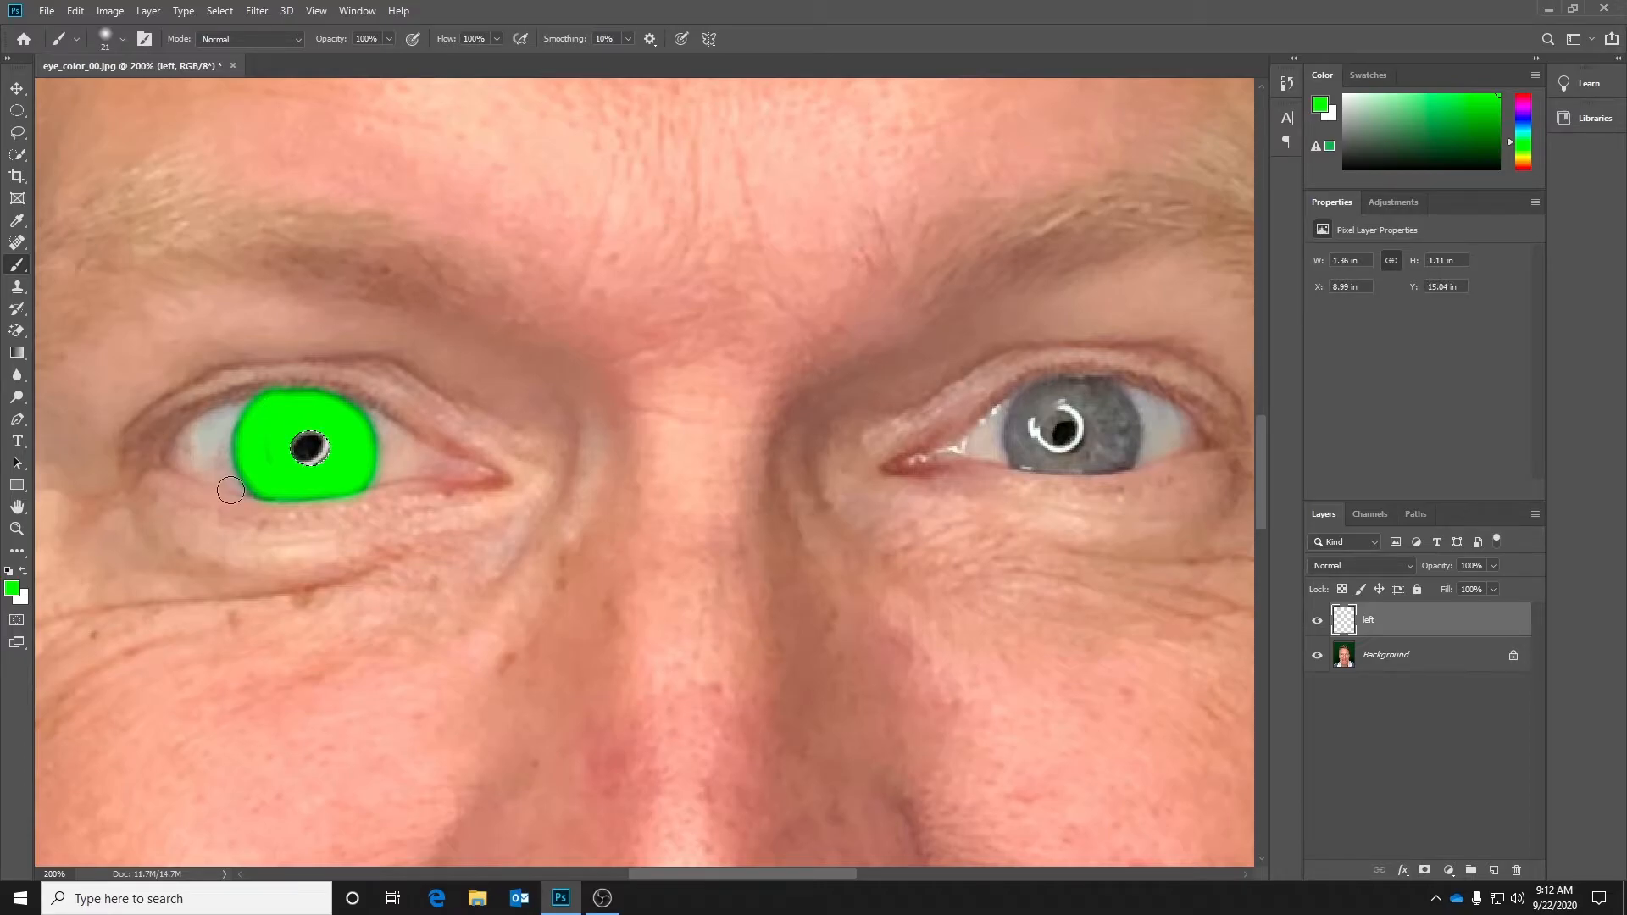
# Step: Set the left layer's blend mode to Color and its opacity to 50%
pyautogui.hotkey('ctrl', '-')
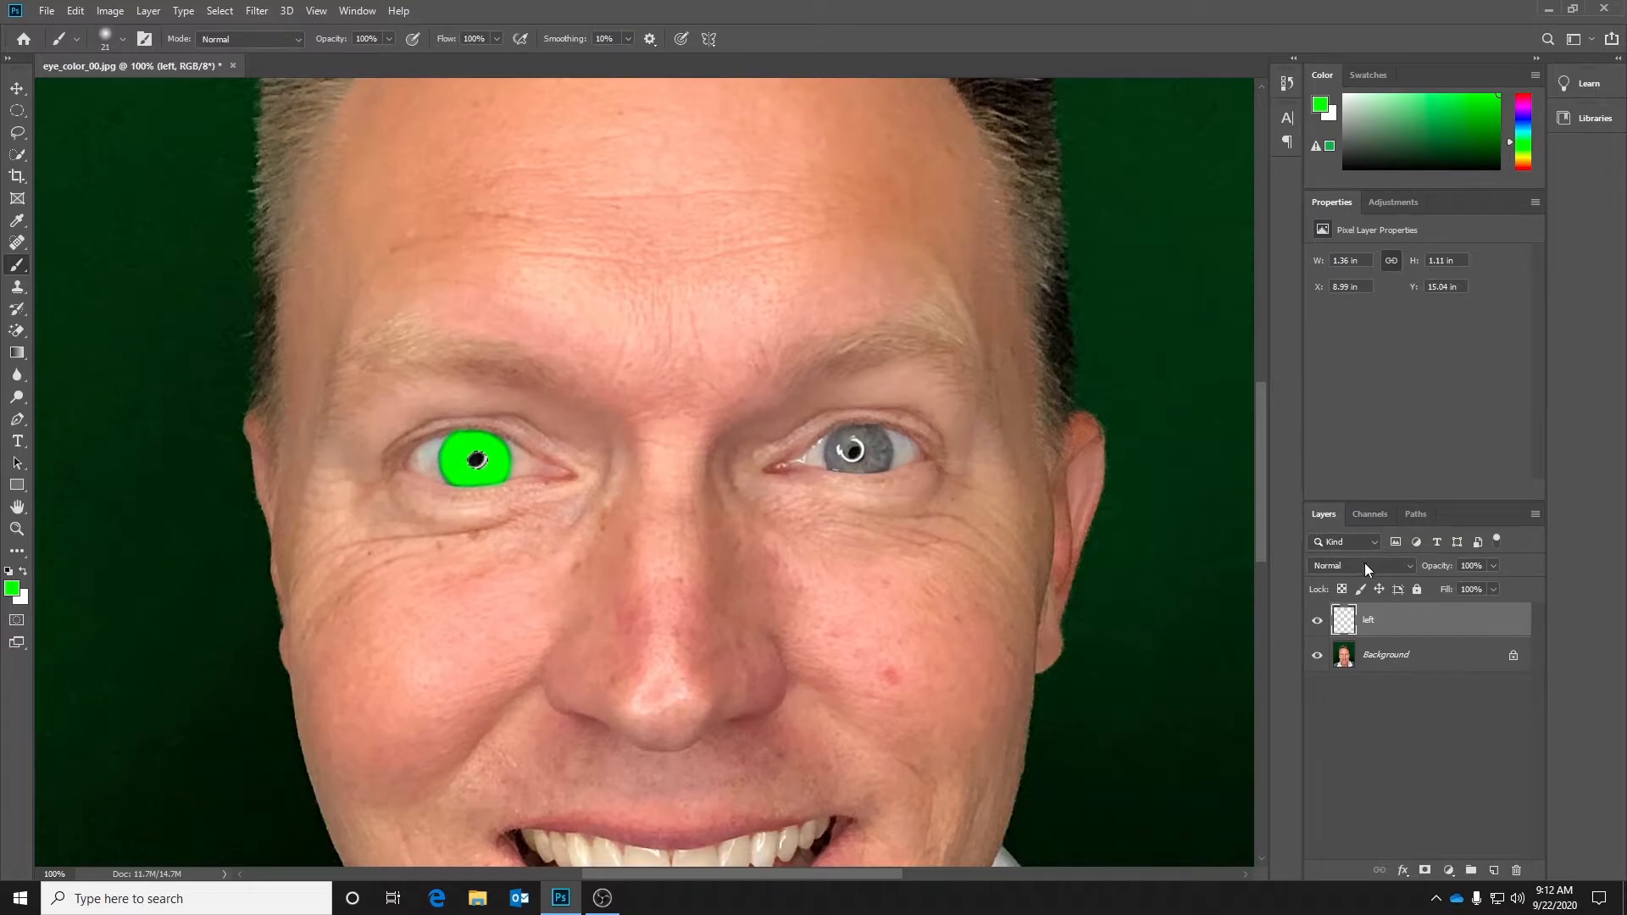
pyautogui.click(1404, 566)
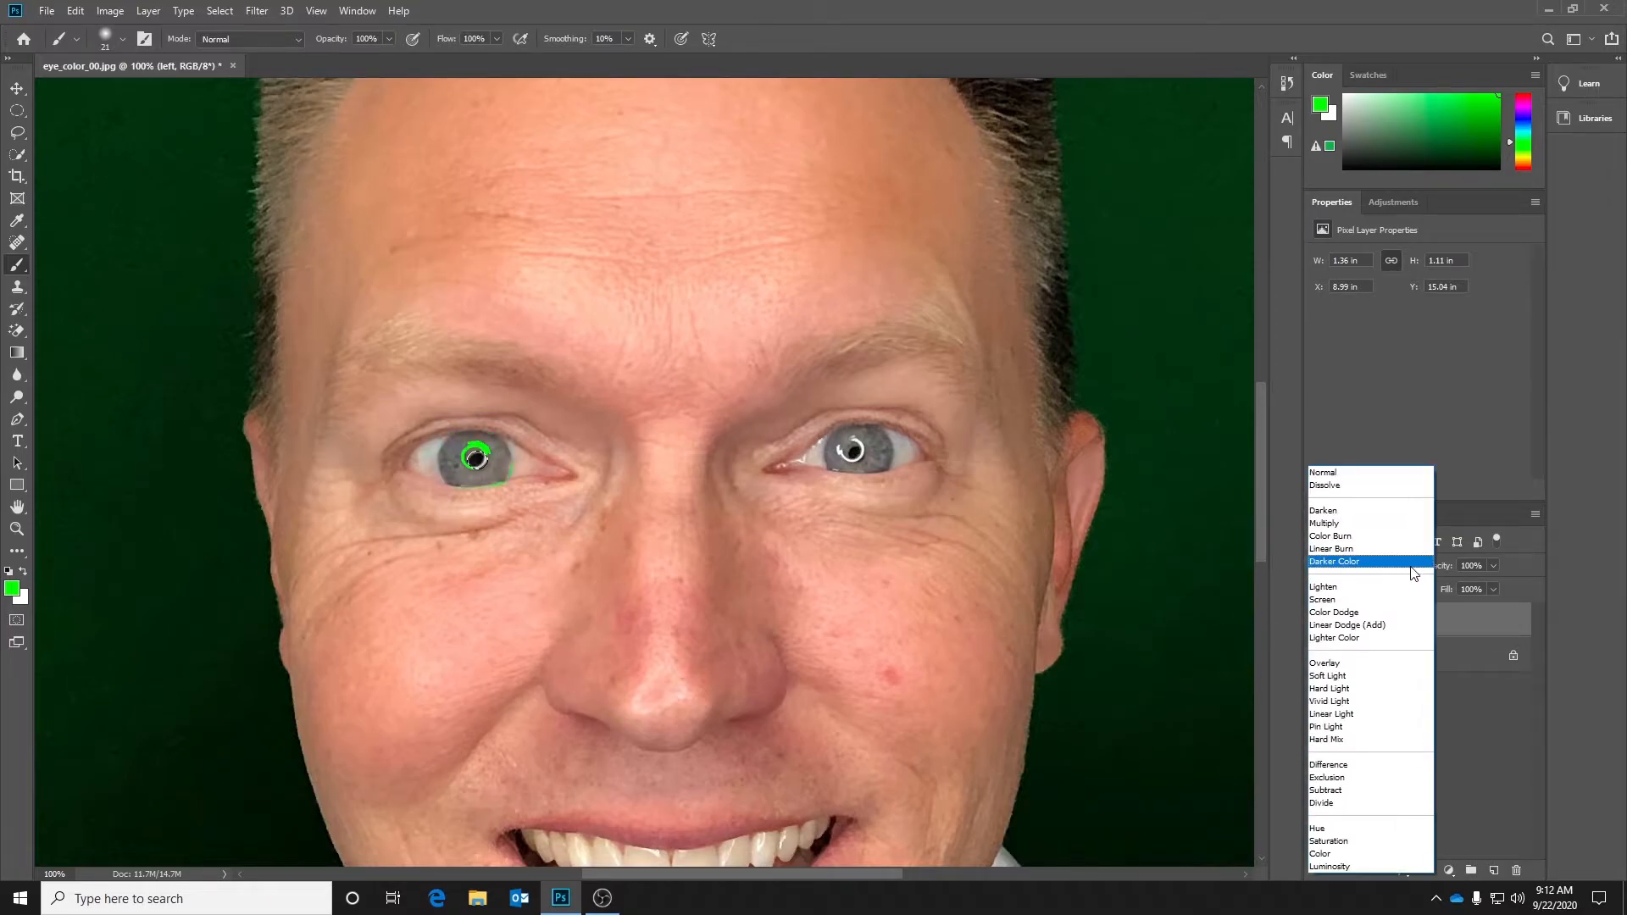
pyautogui.click(1347, 854)
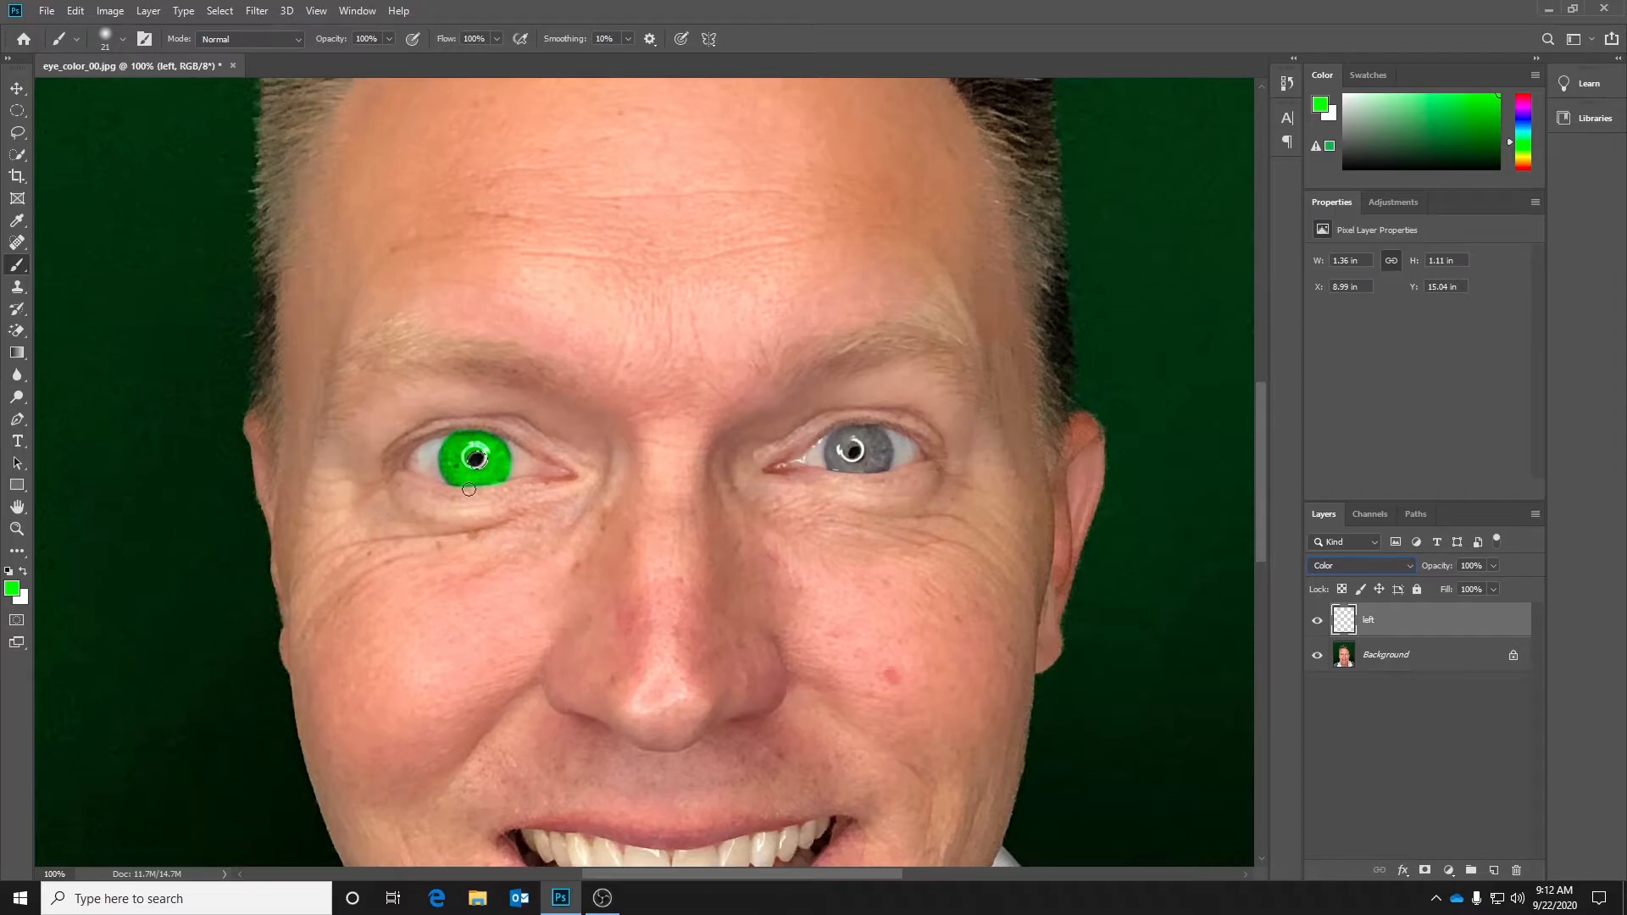
pyautogui.click(1492, 566)
pyautogui.moveTo(1463, 588); pyautogui.dragTo(1459, 587)
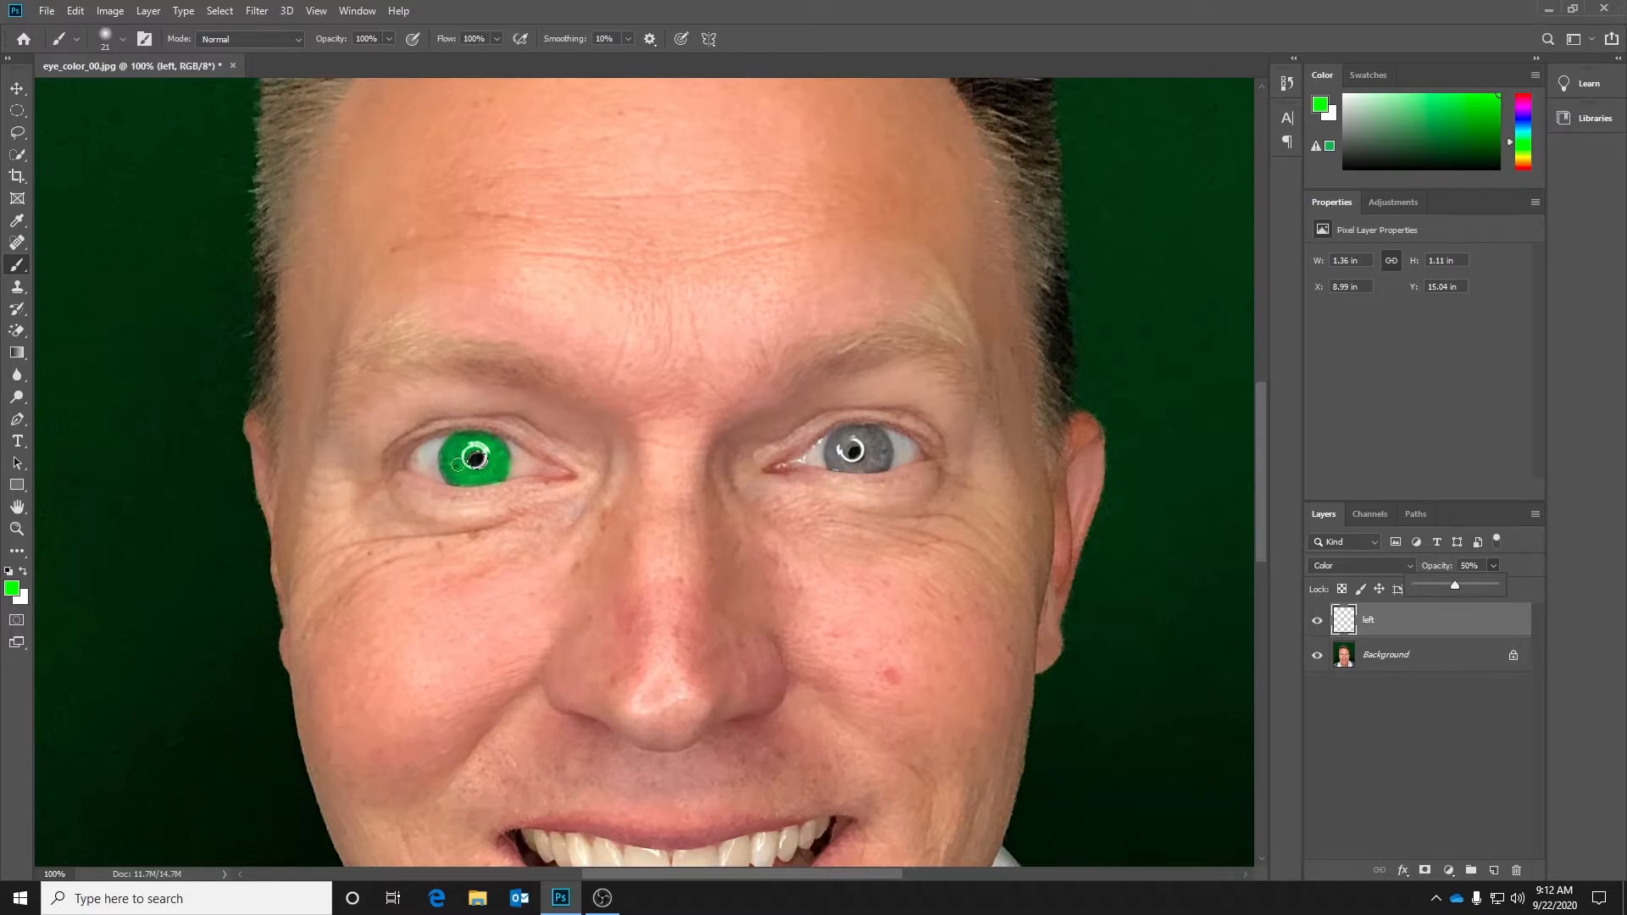
# Step: Clear the inverted pupil selection after checking the recolored eye in the whole portrait
pyautogui.hotkey('ctrl', '-')
pyautogui.hotkey('ctrl', '-')
pyautogui.hotkey('ctrl', '-')
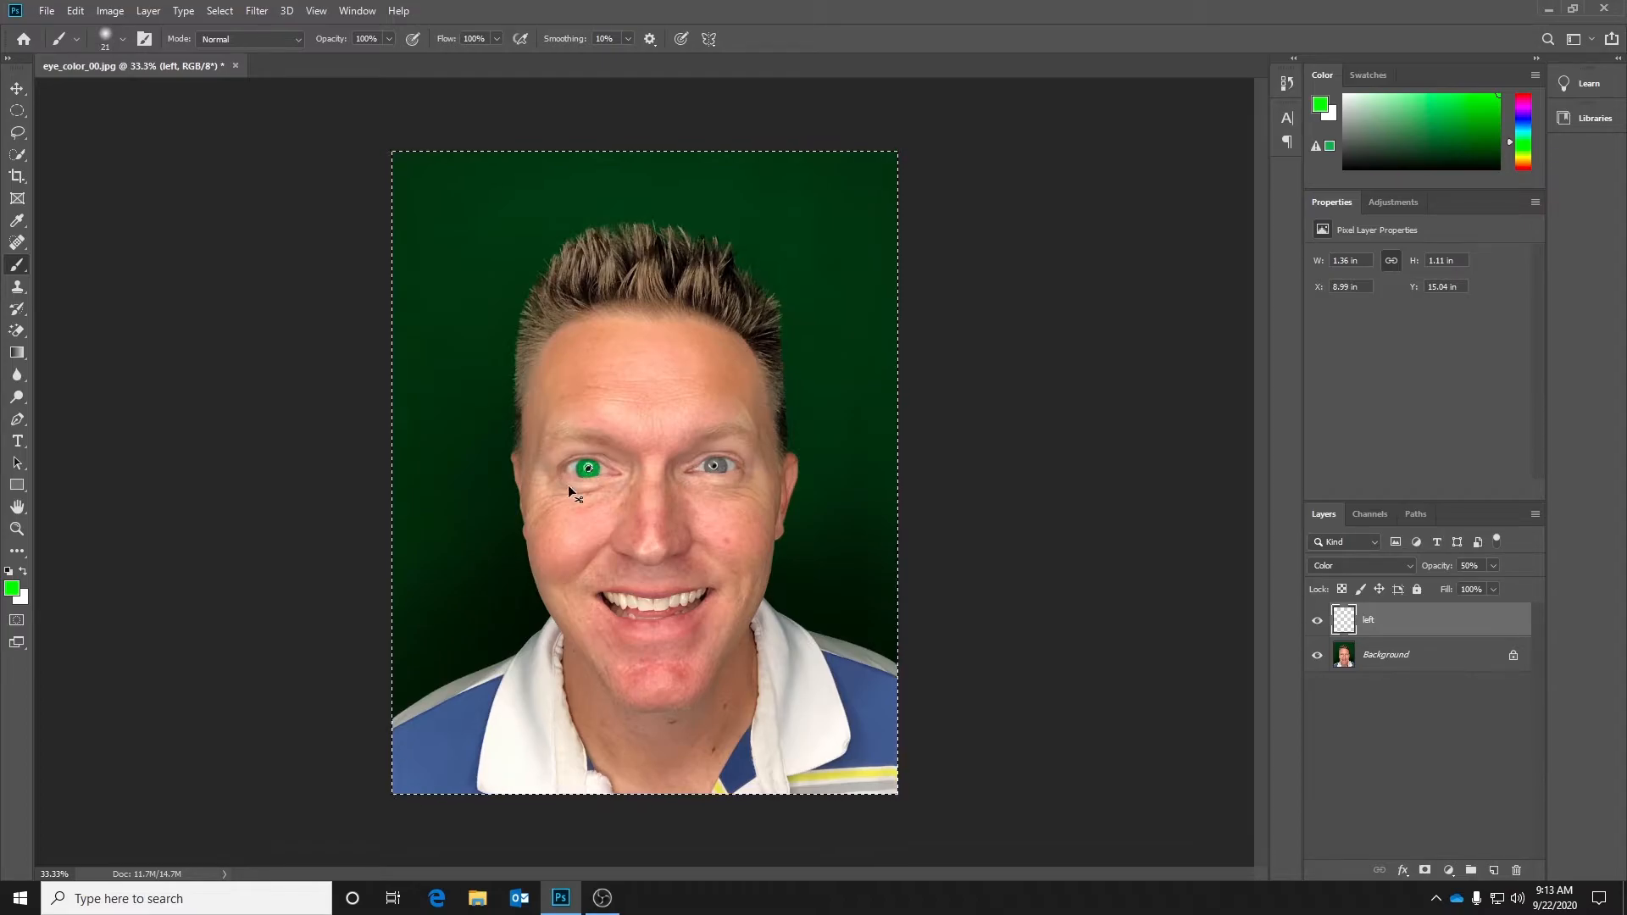
pyautogui.hotkey('ctrl', '+')
pyautogui.hotkey('ctrl', '+')
pyautogui.hotkey('ctrl', '+')
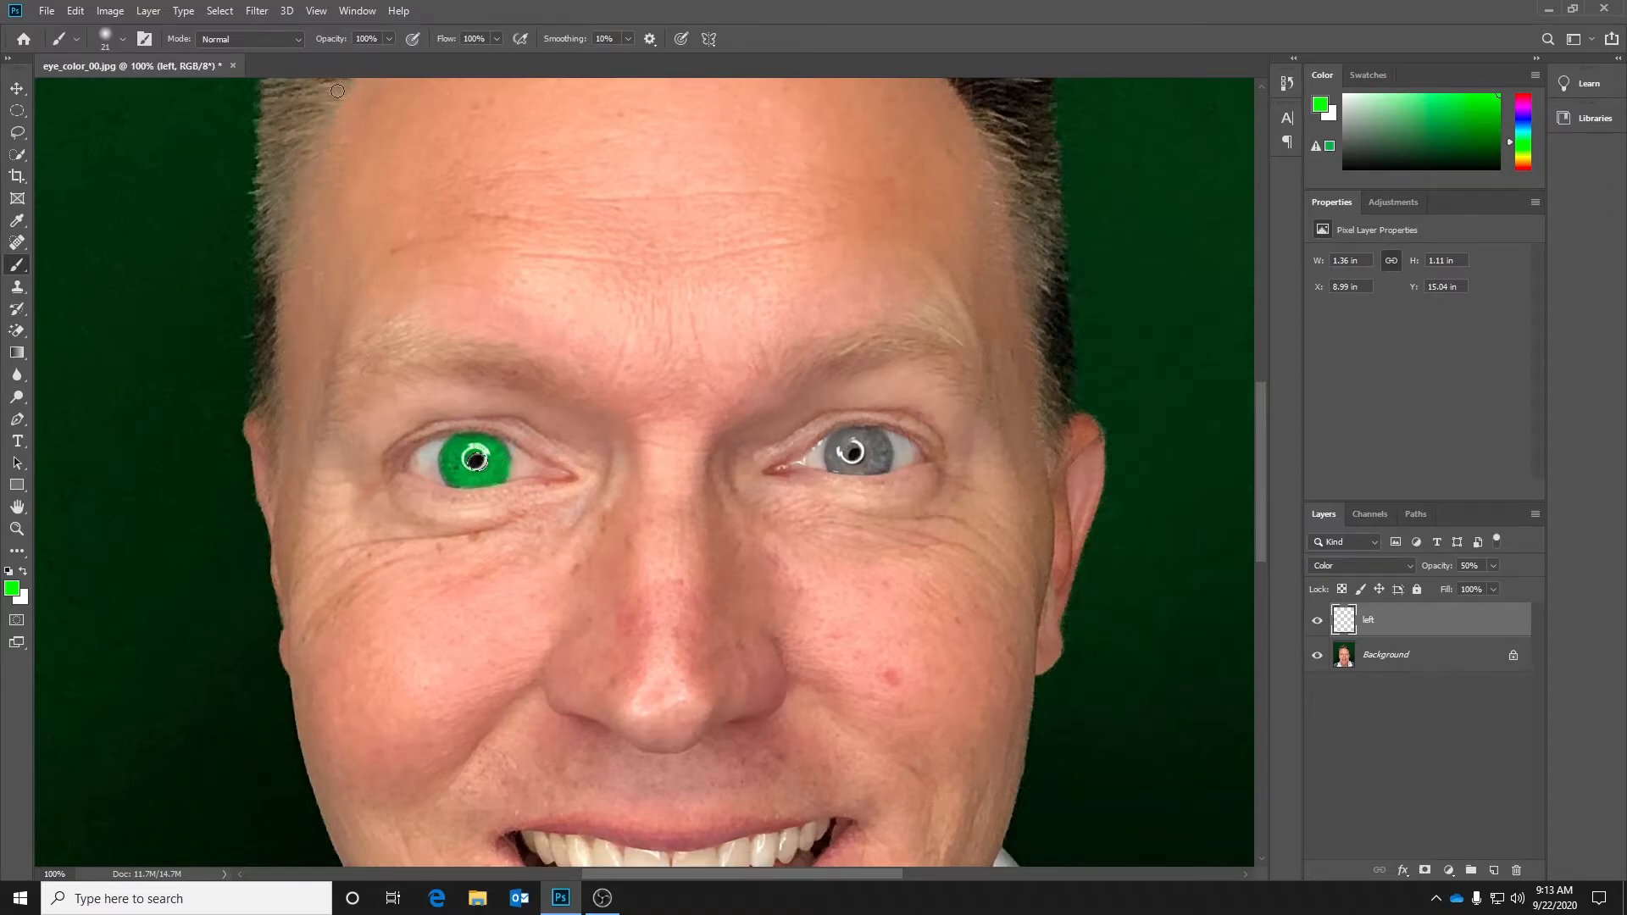
pyautogui.click(222, 11)
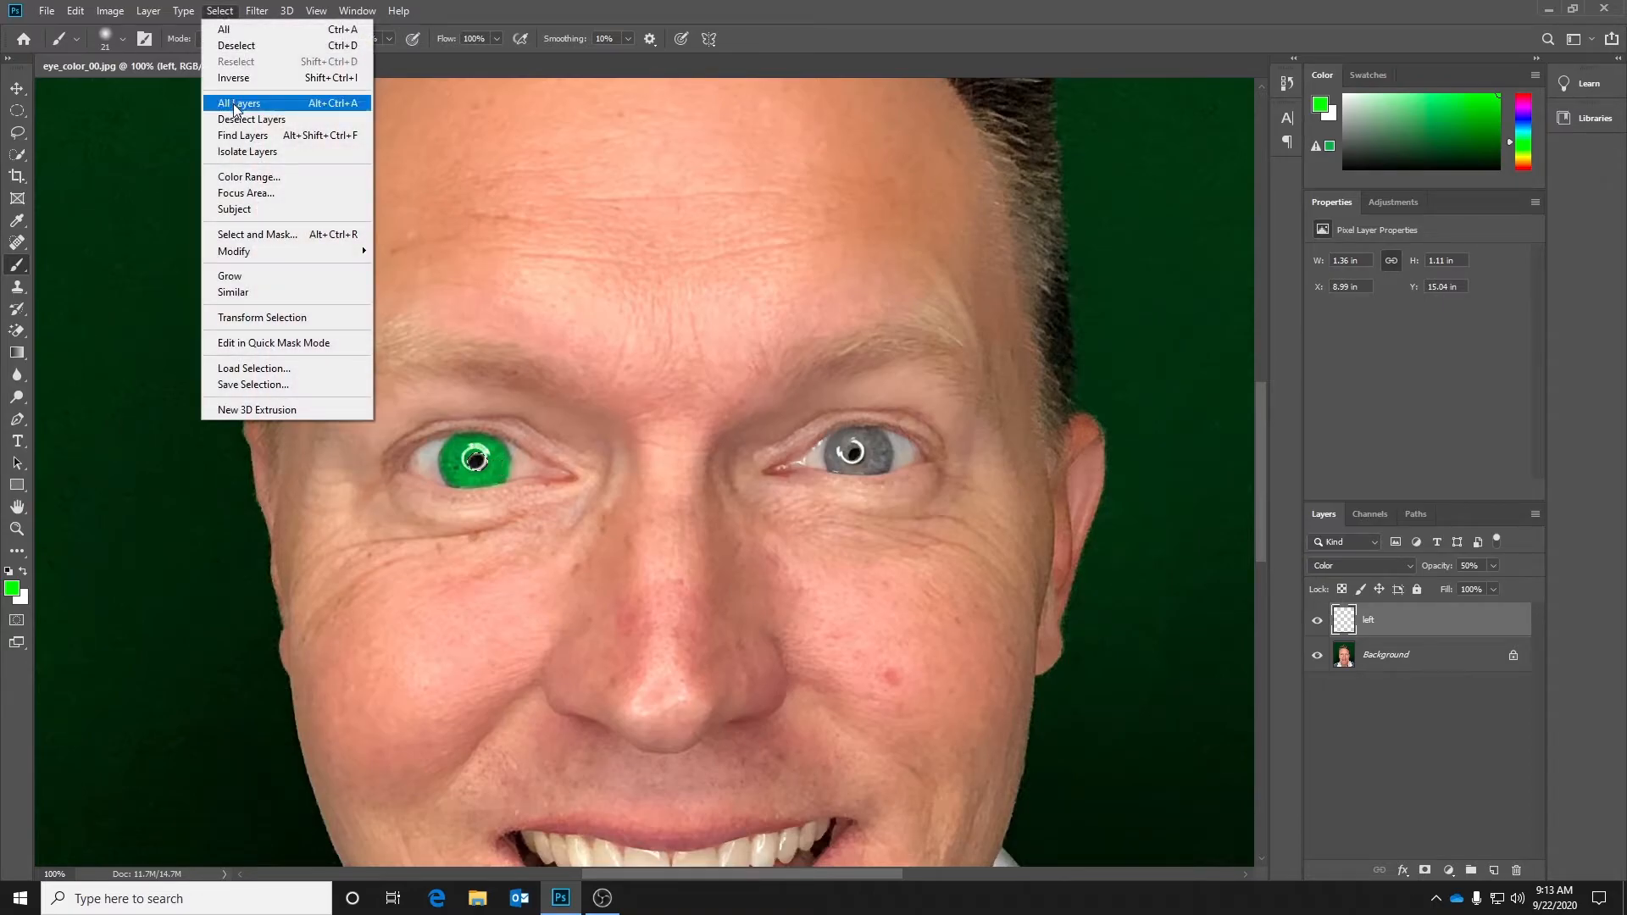
pyautogui.click(231, 47)
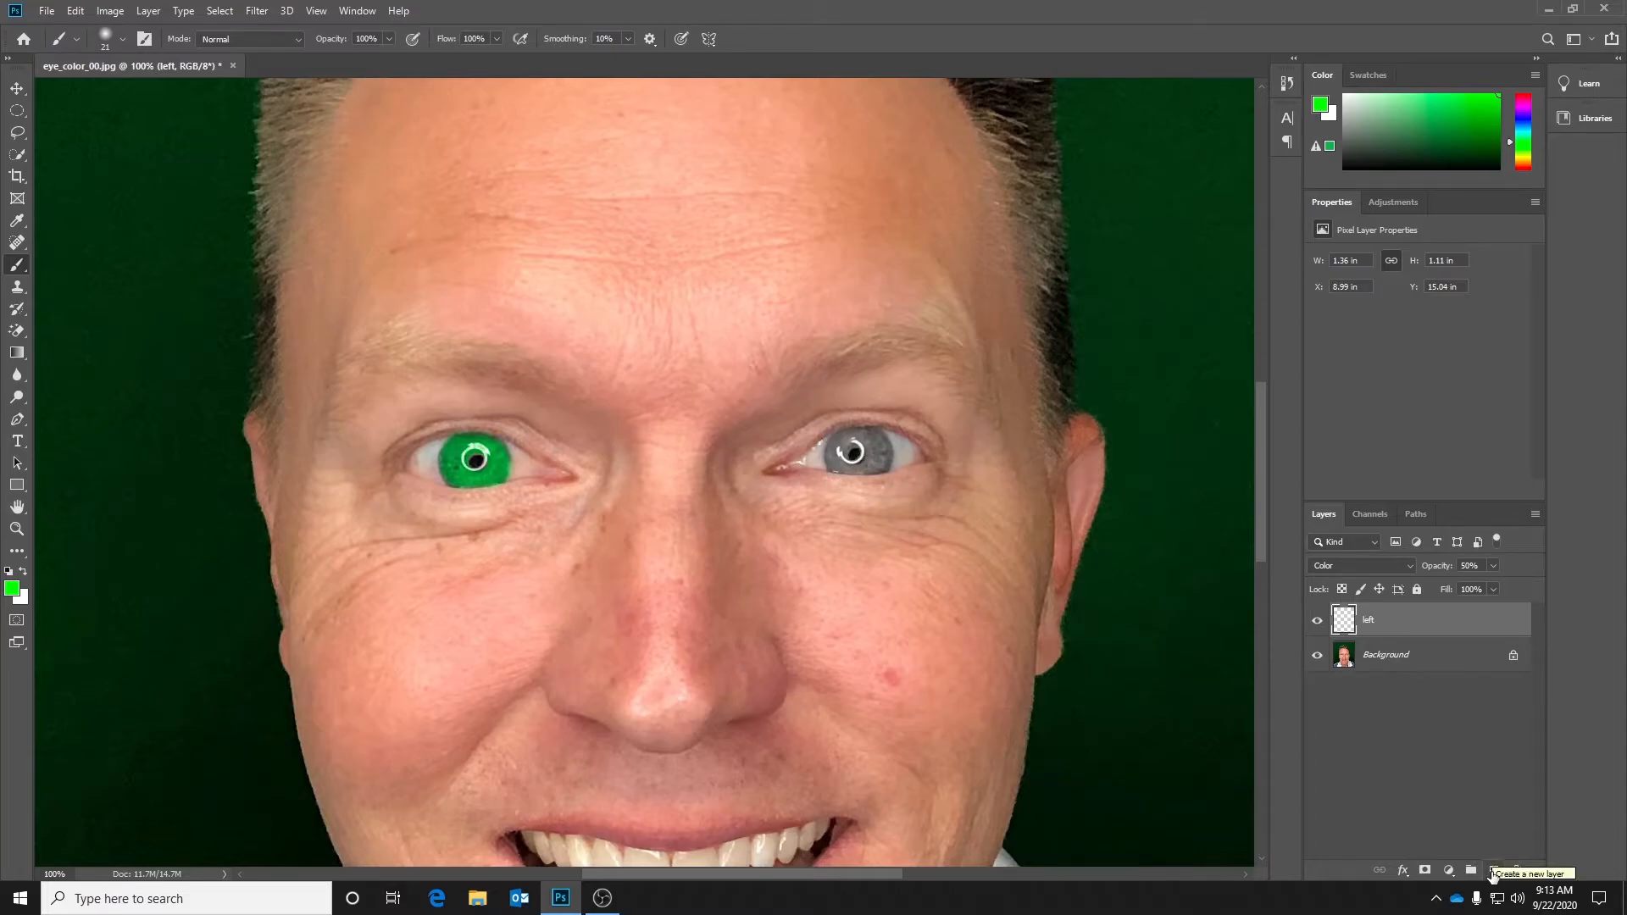
# Step: Add another layer above the left layer and name it right
pyautogui.click(1492, 873)
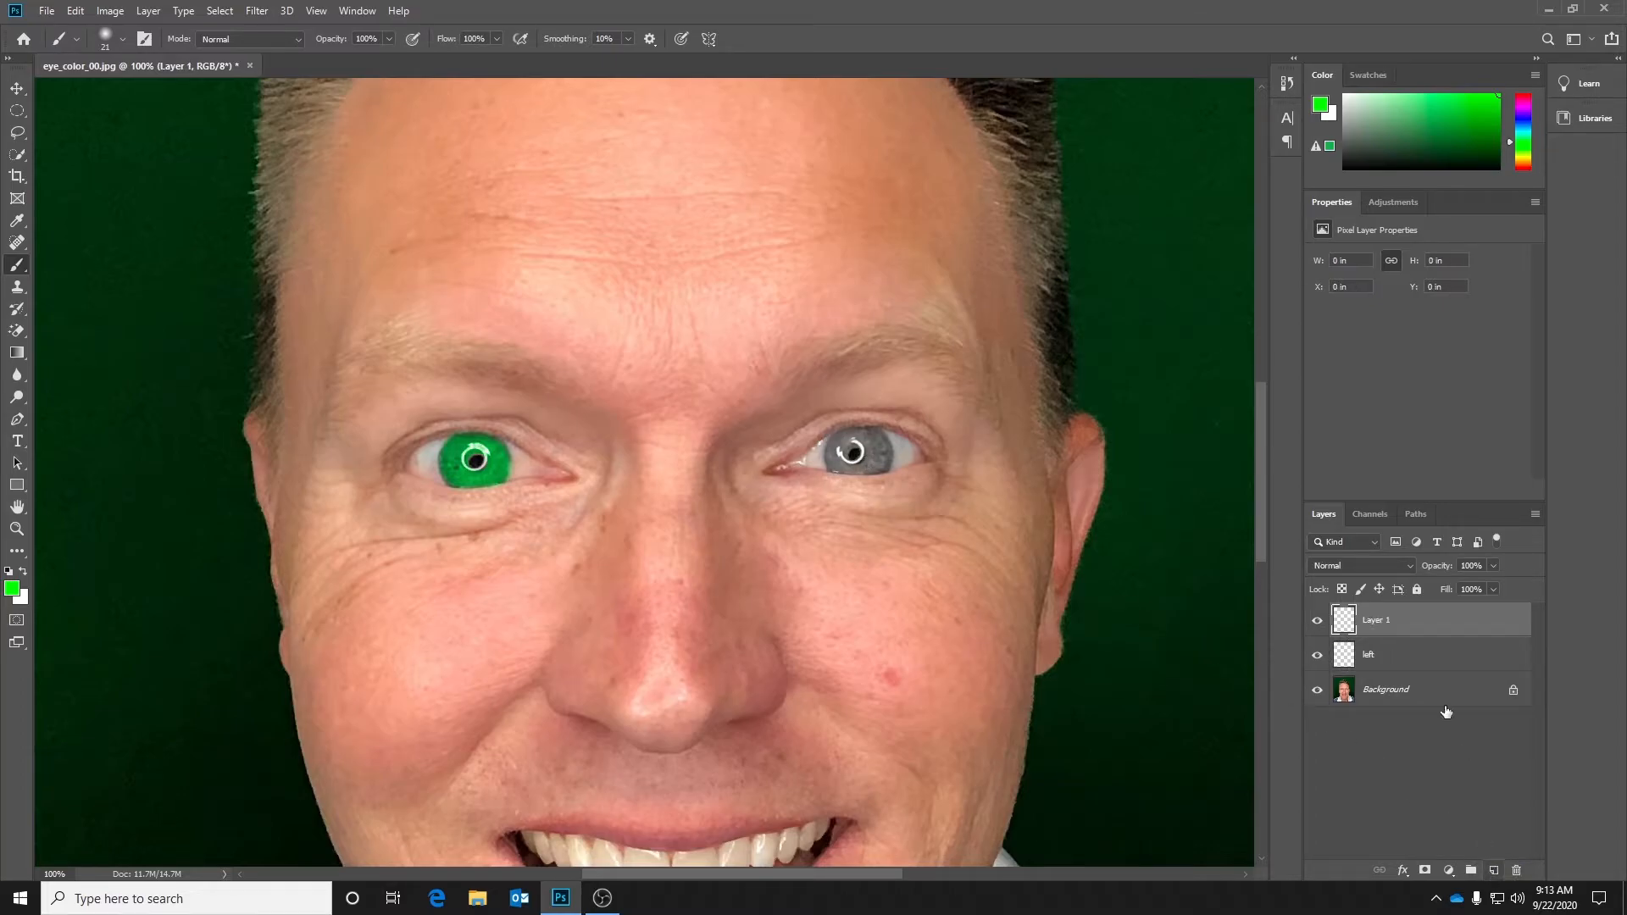
pyautogui.doubleClick(1376, 620)
pyautogui.write('right')
pyautogui.press('Return')
# Step: Make an elliptical selection around the pupil of the eye on the image's right side and invert it
pyautogui.click(17, 111)
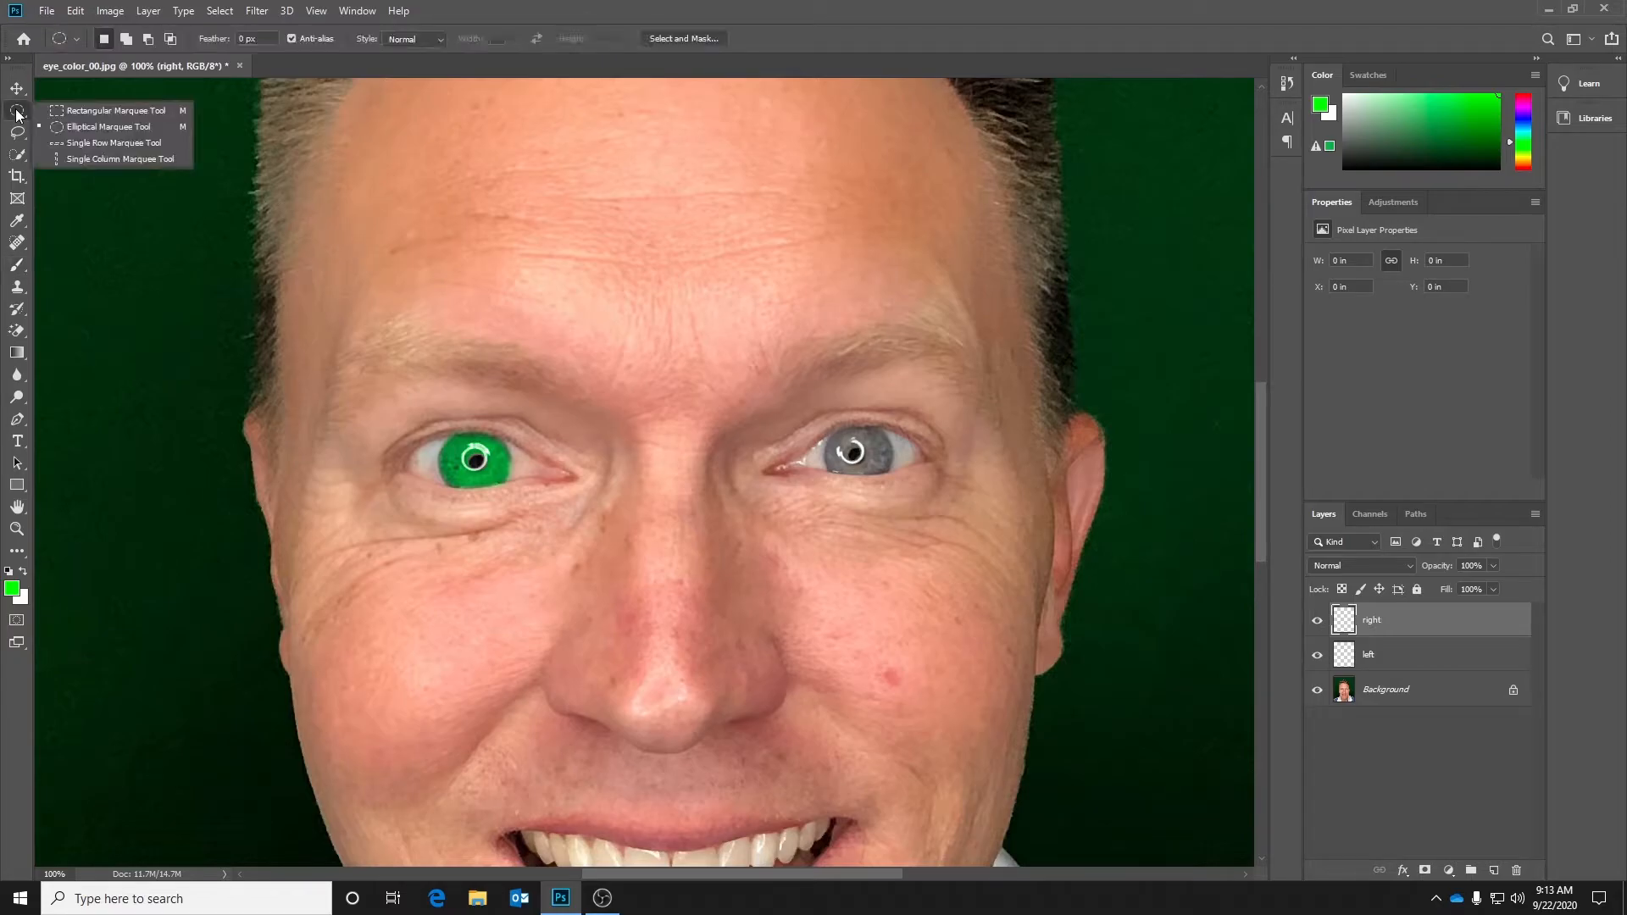
pyautogui.click(61, 127)
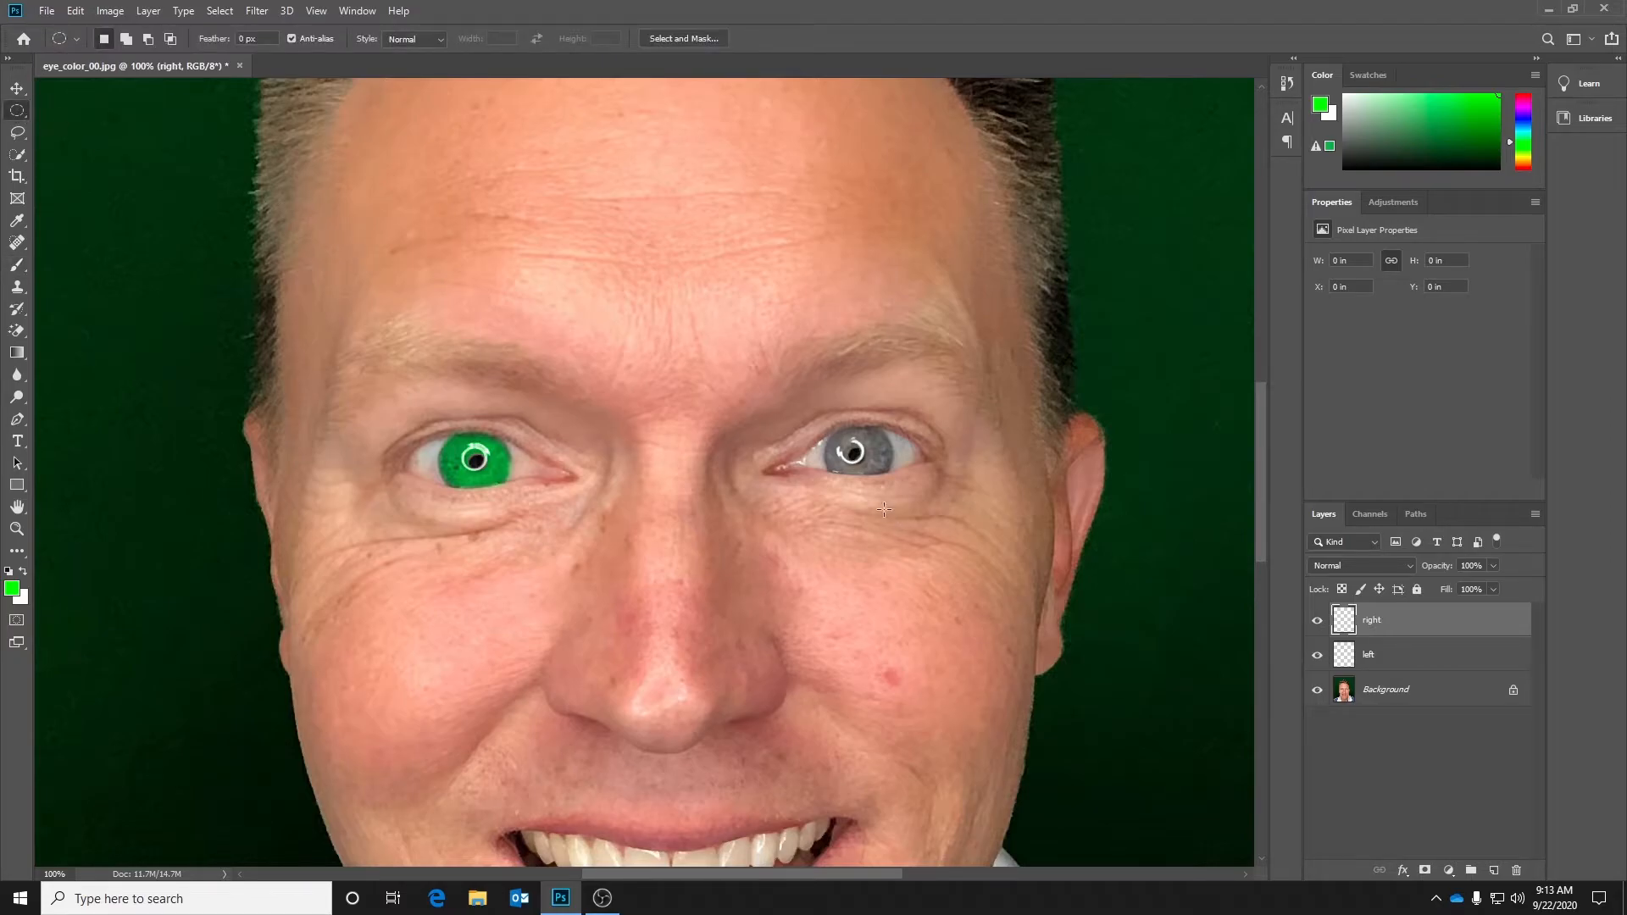
pyautogui.moveTo(851, 451); pyautogui.dragTo(865, 461)
pyautogui.click(220, 11)
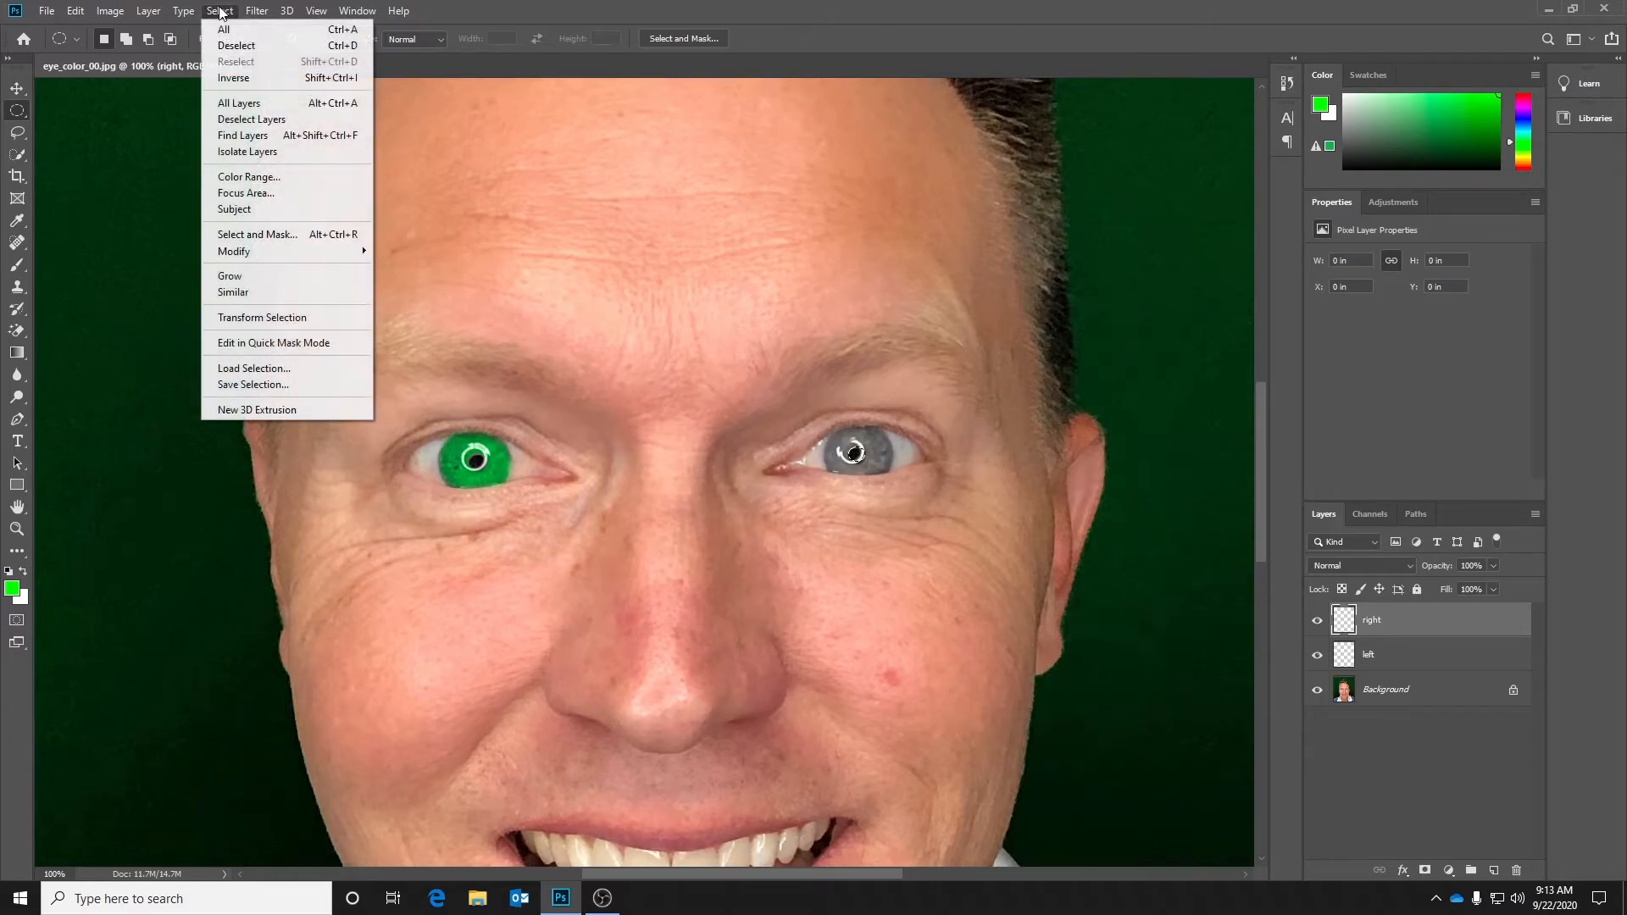
pyautogui.click(231, 79)
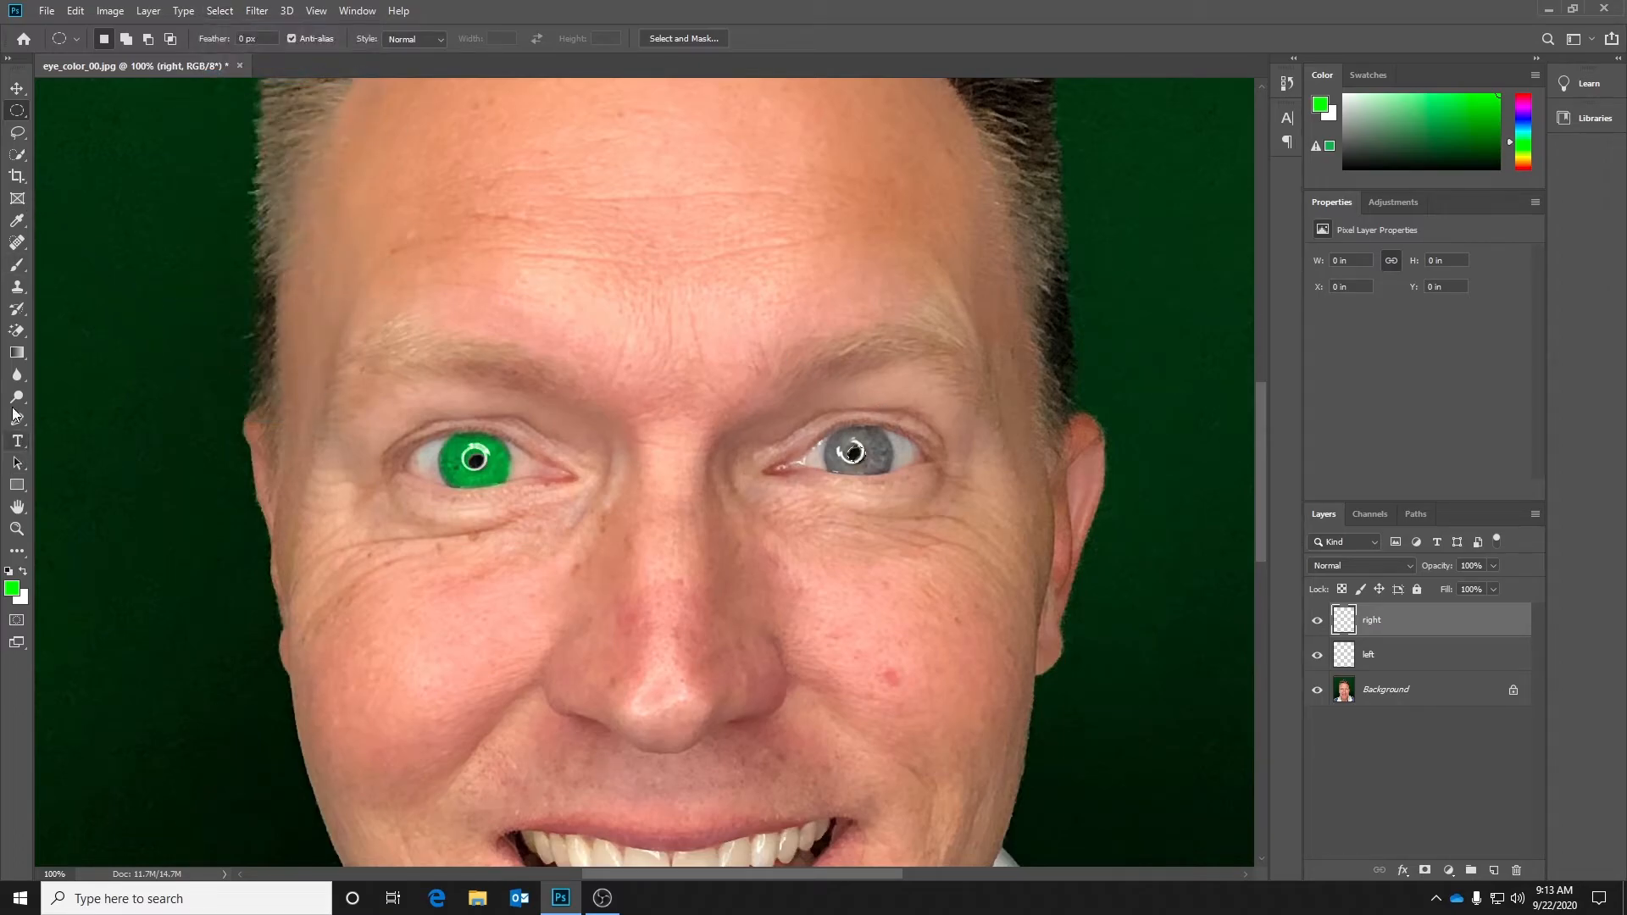
# Step: Paint the right-side iris green around the pupil on the right layer with the Brush tool
pyautogui.click(18, 269)
pyautogui.click(57, 267)
pyautogui.moveTo(849, 434)
pyautogui.mouseDown()
pyautogui.moveTo(854, 455)
pyautogui.moveTo(849, 436)
pyautogui.moveTo(868, 432)
pyautogui.moveTo(885, 449)
pyautogui.moveTo(854, 460)
pyautogui.mouseUp()
pyautogui.moveTo(836, 460)
pyautogui.mouseDown()
pyautogui.moveTo(855, 428)
pyautogui.moveTo(874, 444)
pyautogui.mouseUp()
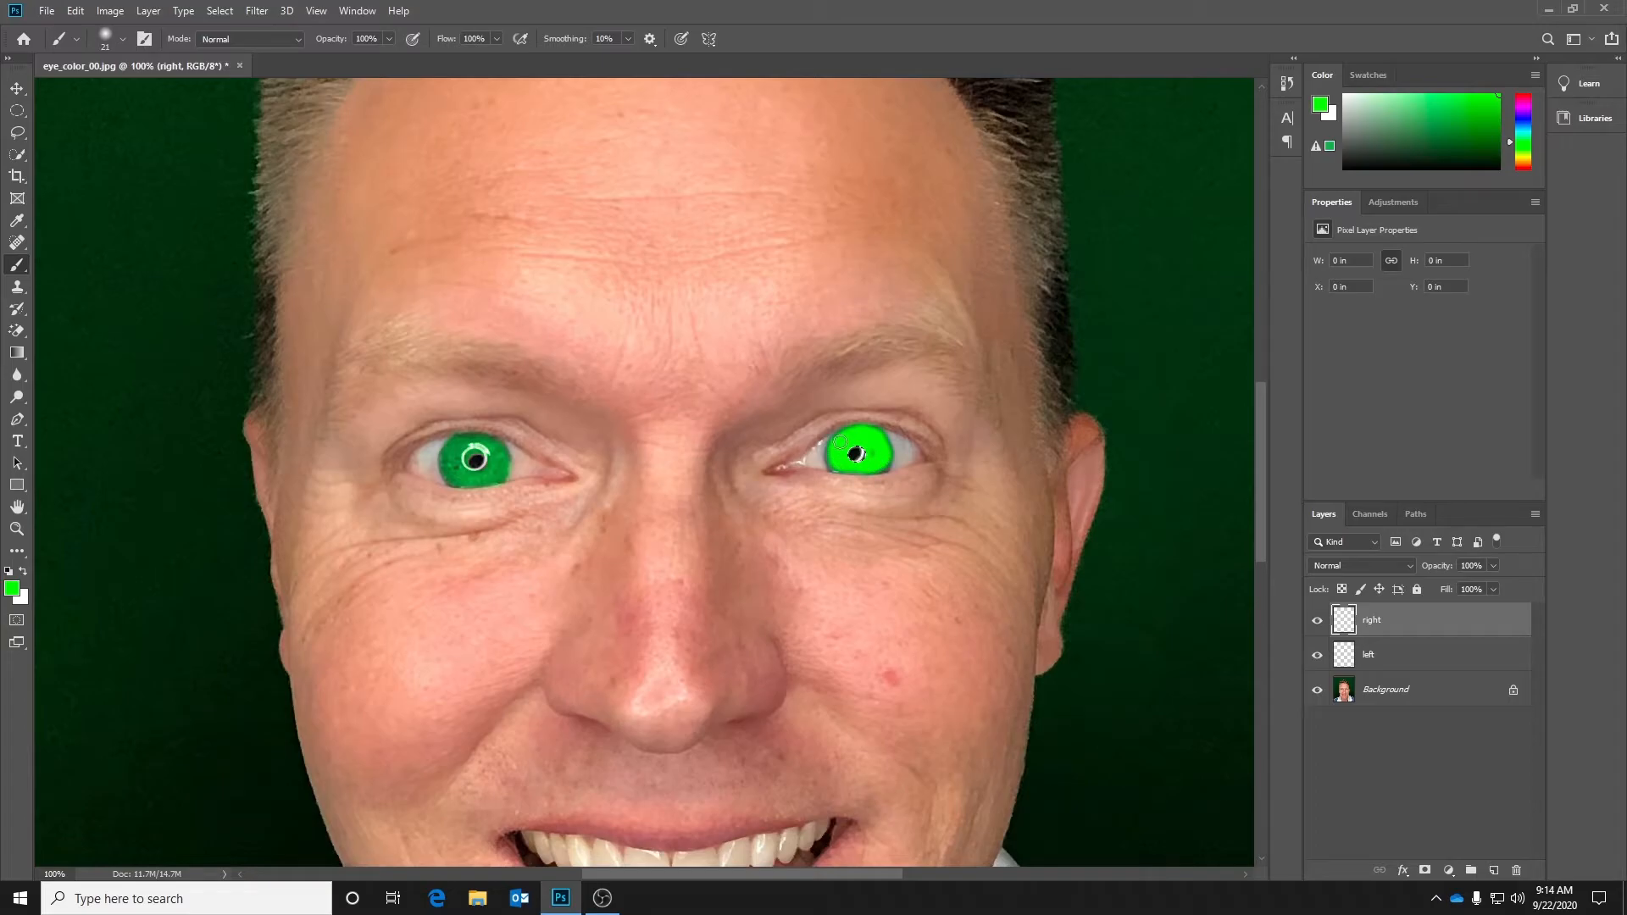
pyautogui.moveTo(833, 462)
pyautogui.mouseDown()
pyautogui.moveTo(839, 440)
pyautogui.moveTo(877, 434)
pyautogui.moveTo(883, 458)
pyautogui.mouseUp()
pyautogui.moveTo(834, 452); pyautogui.dragTo(832, 444)
# Step: Set the right layer to the Color blend mode at 50% opacity and clear the selection
pyautogui.click(1409, 567)
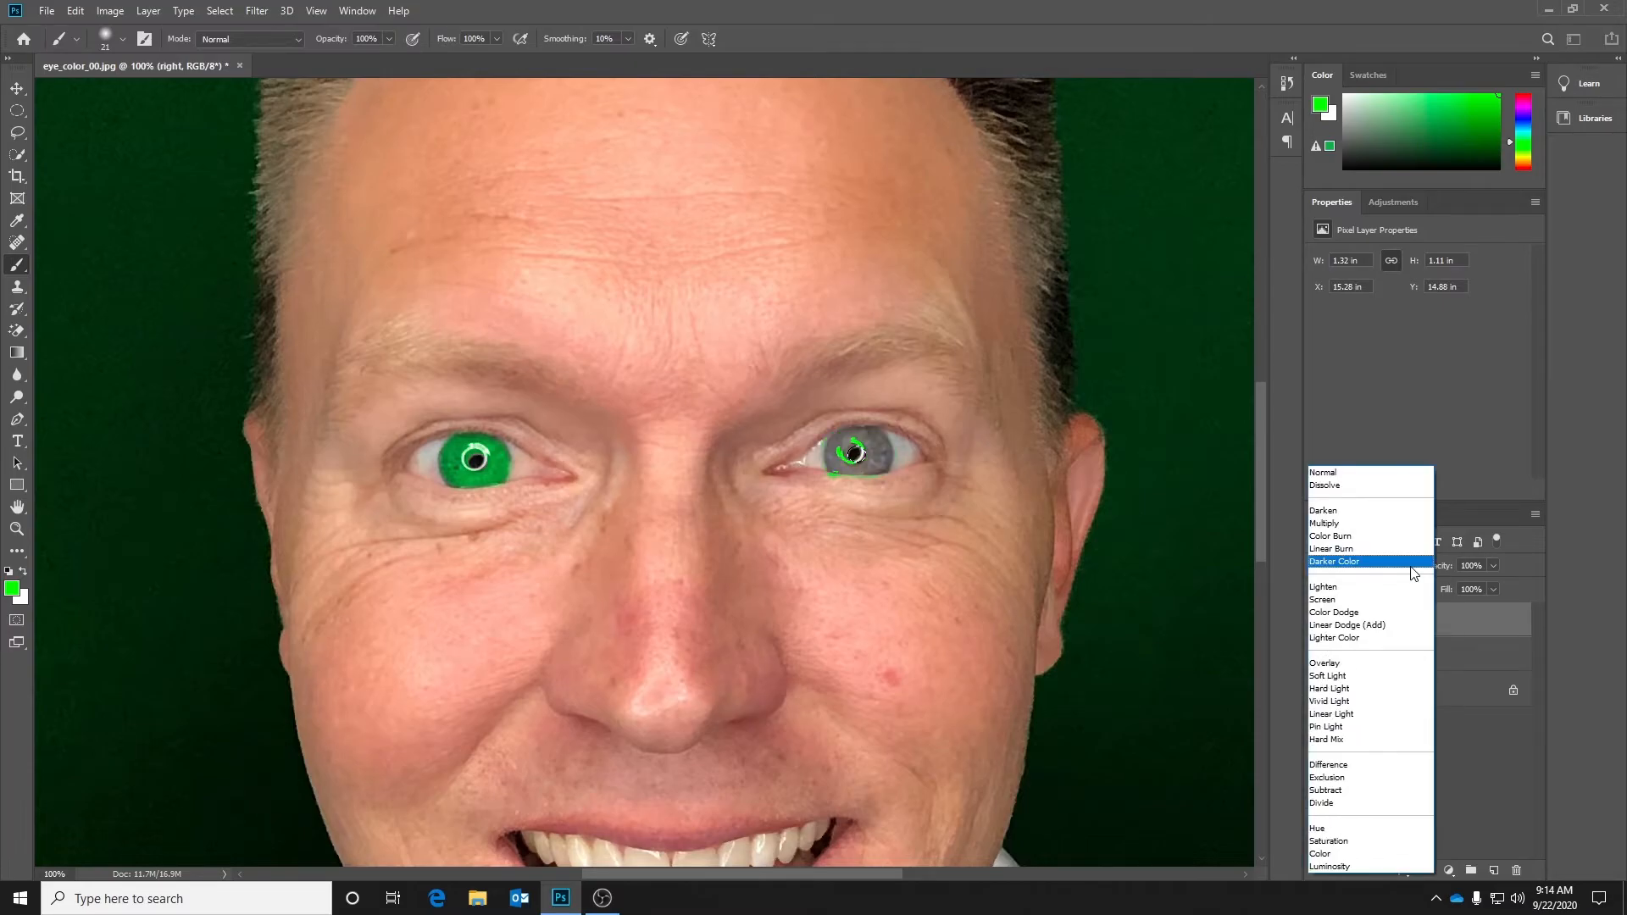
pyautogui.click(1346, 855)
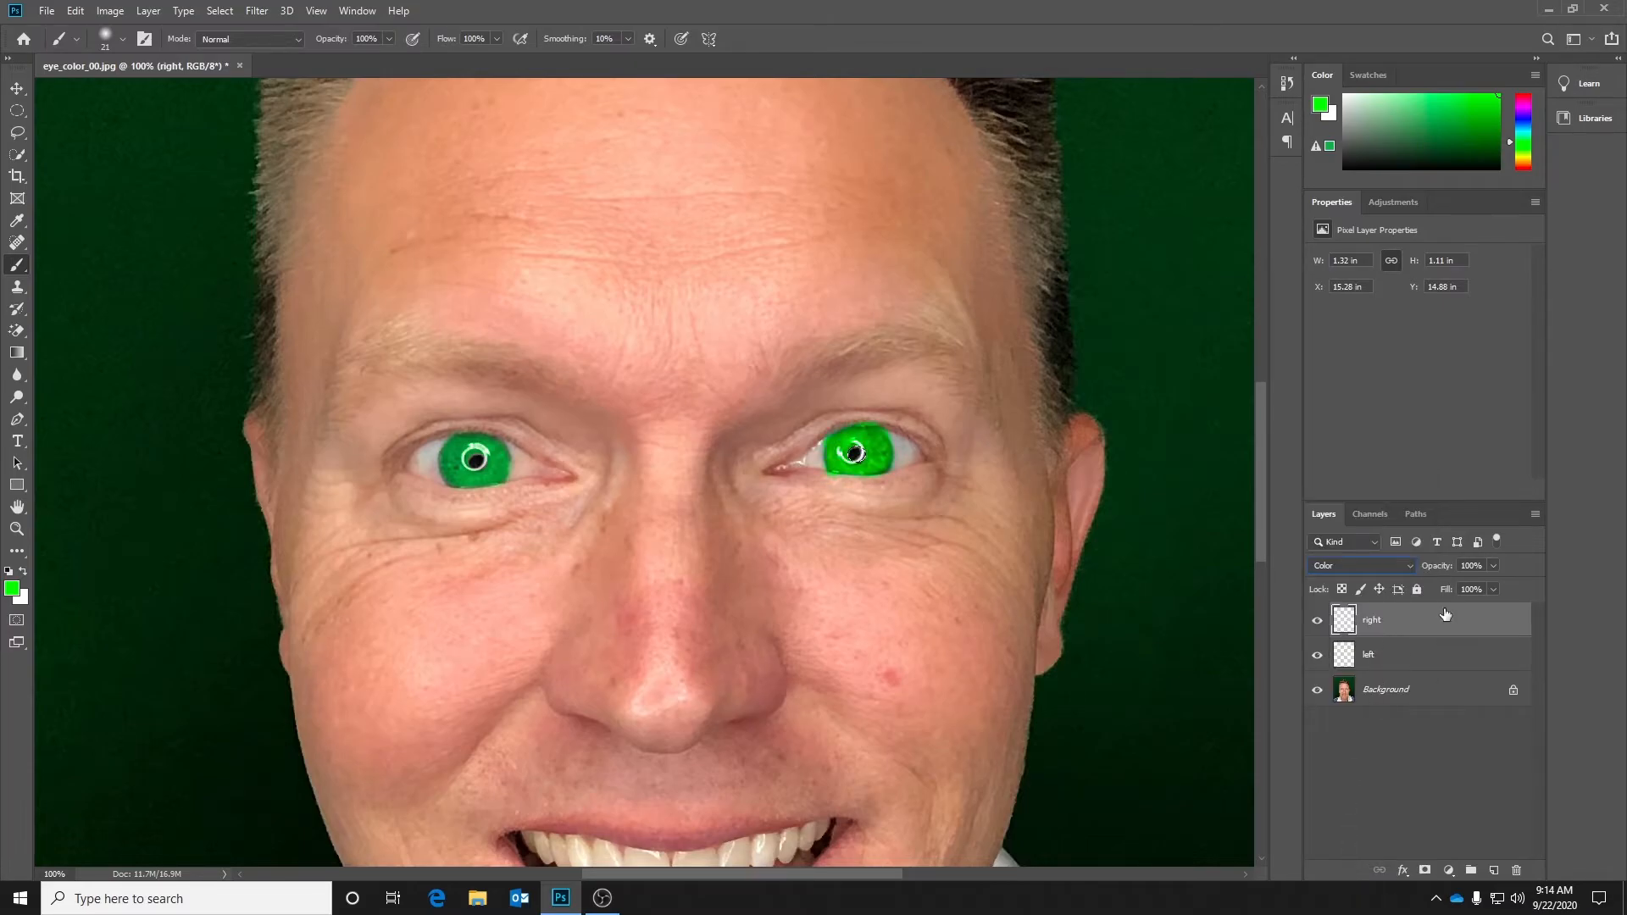
pyautogui.click(1492, 566)
pyautogui.moveTo(1472, 586); pyautogui.dragTo(1463, 586)
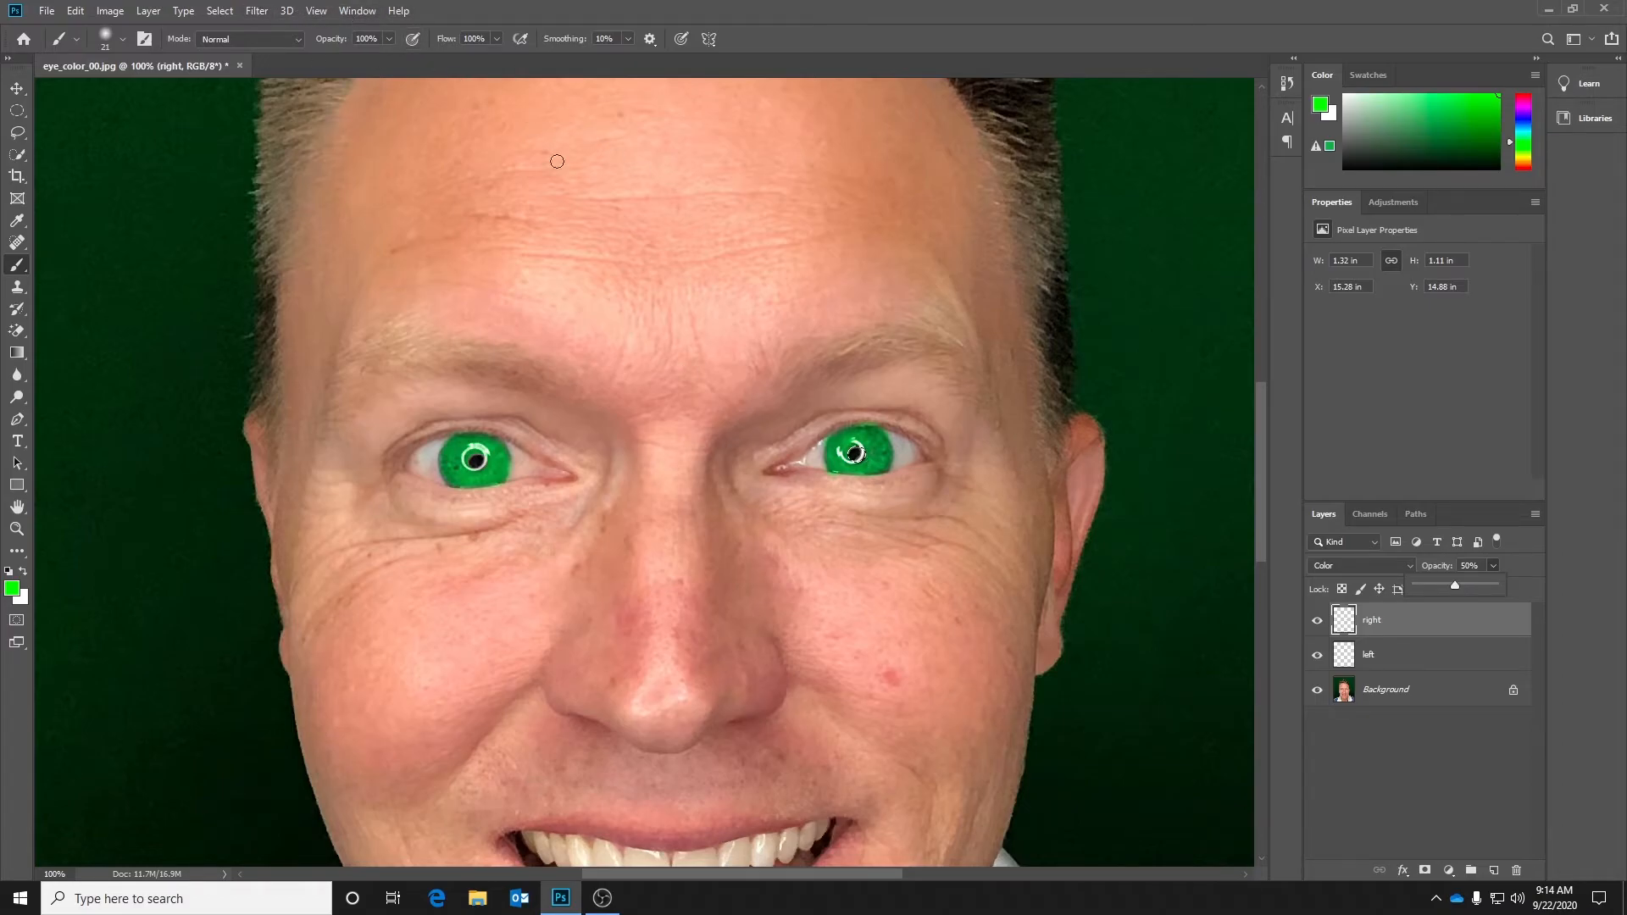
pyautogui.click(219, 11)
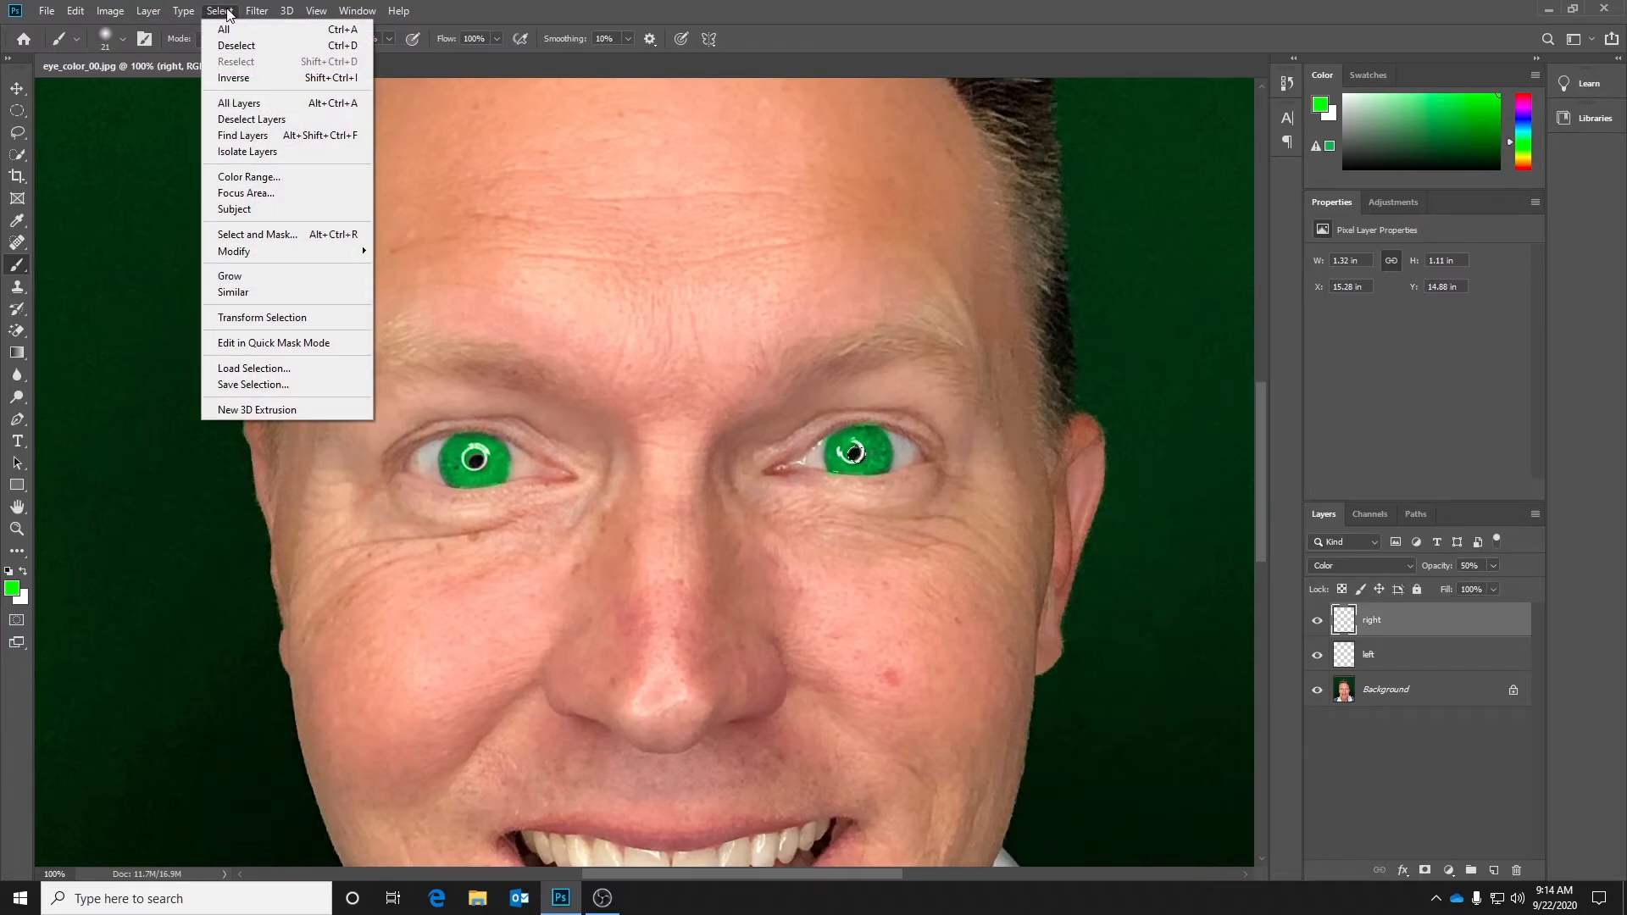
pyautogui.click(236, 46)
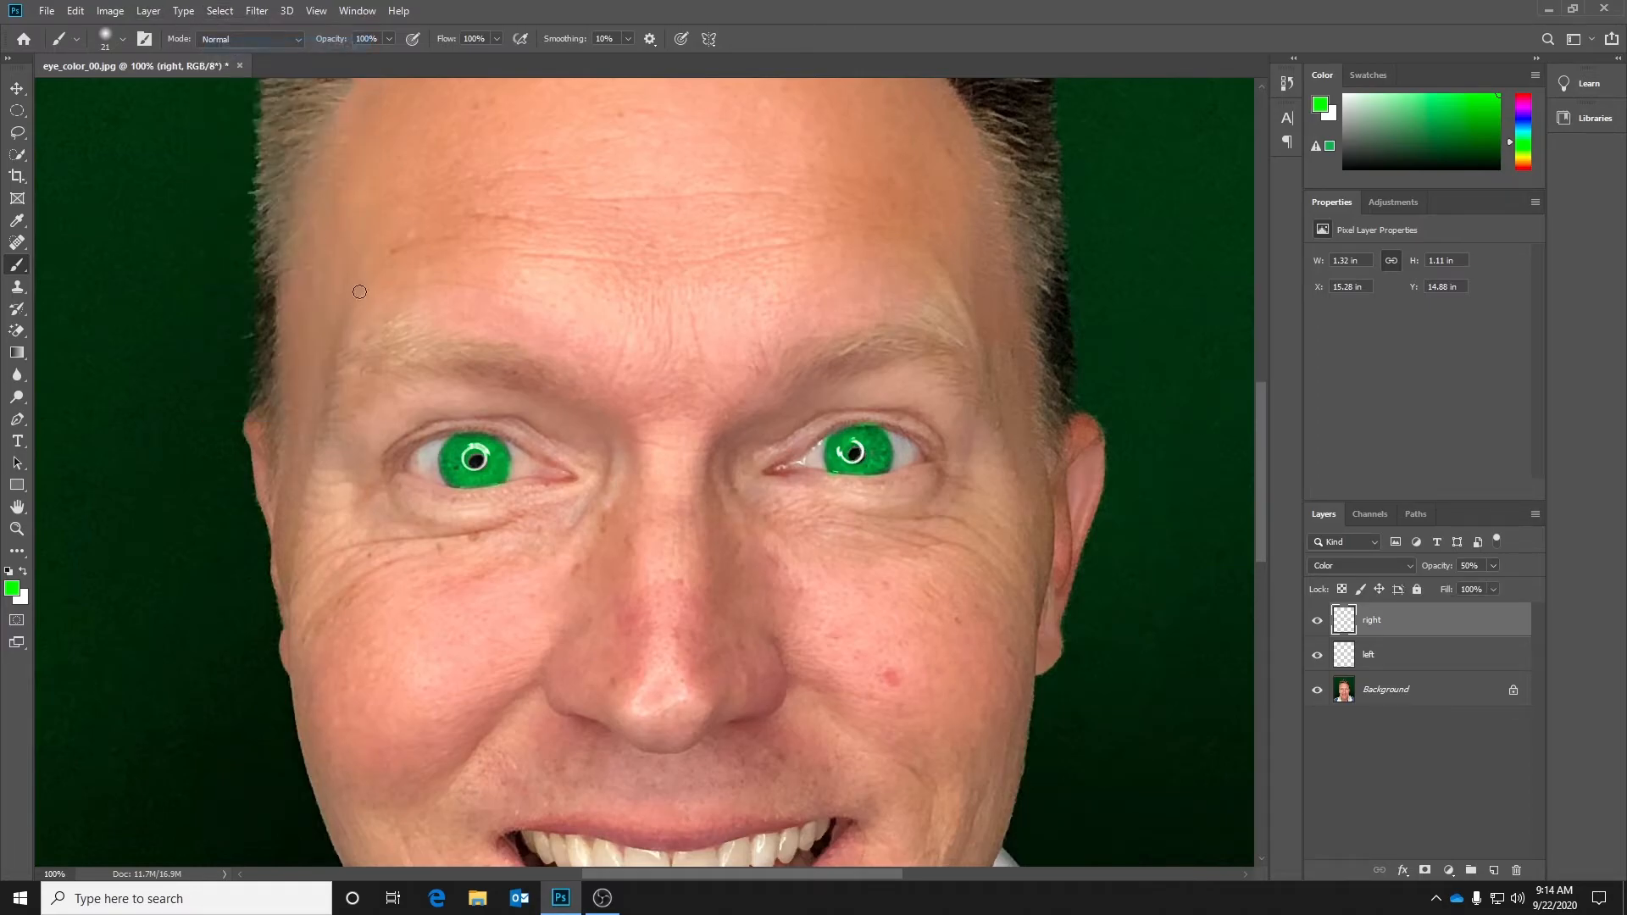
# Step: Examine the recolored eyes in the whole portrait and up close
pyautogui.hotkey('ctrl', '-')
pyautogui.hotkey('ctrl', '-')
pyautogui.hotkey('ctrl', '-')
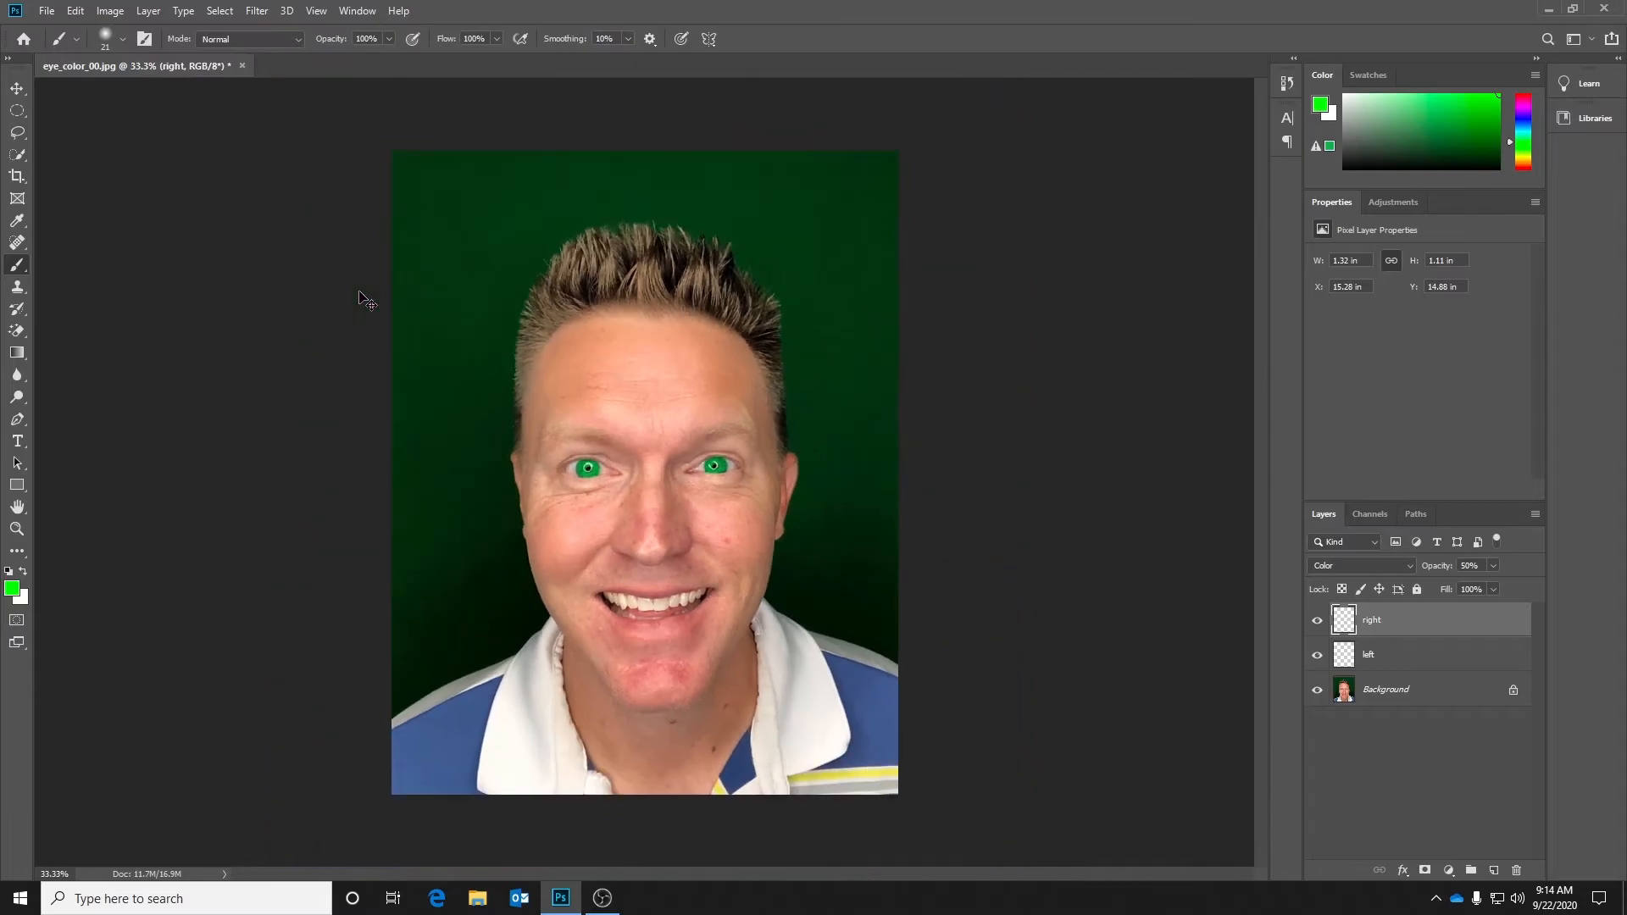
pyautogui.hotkey('ctrl', '-')
pyautogui.hotkey('ctrl', '+')
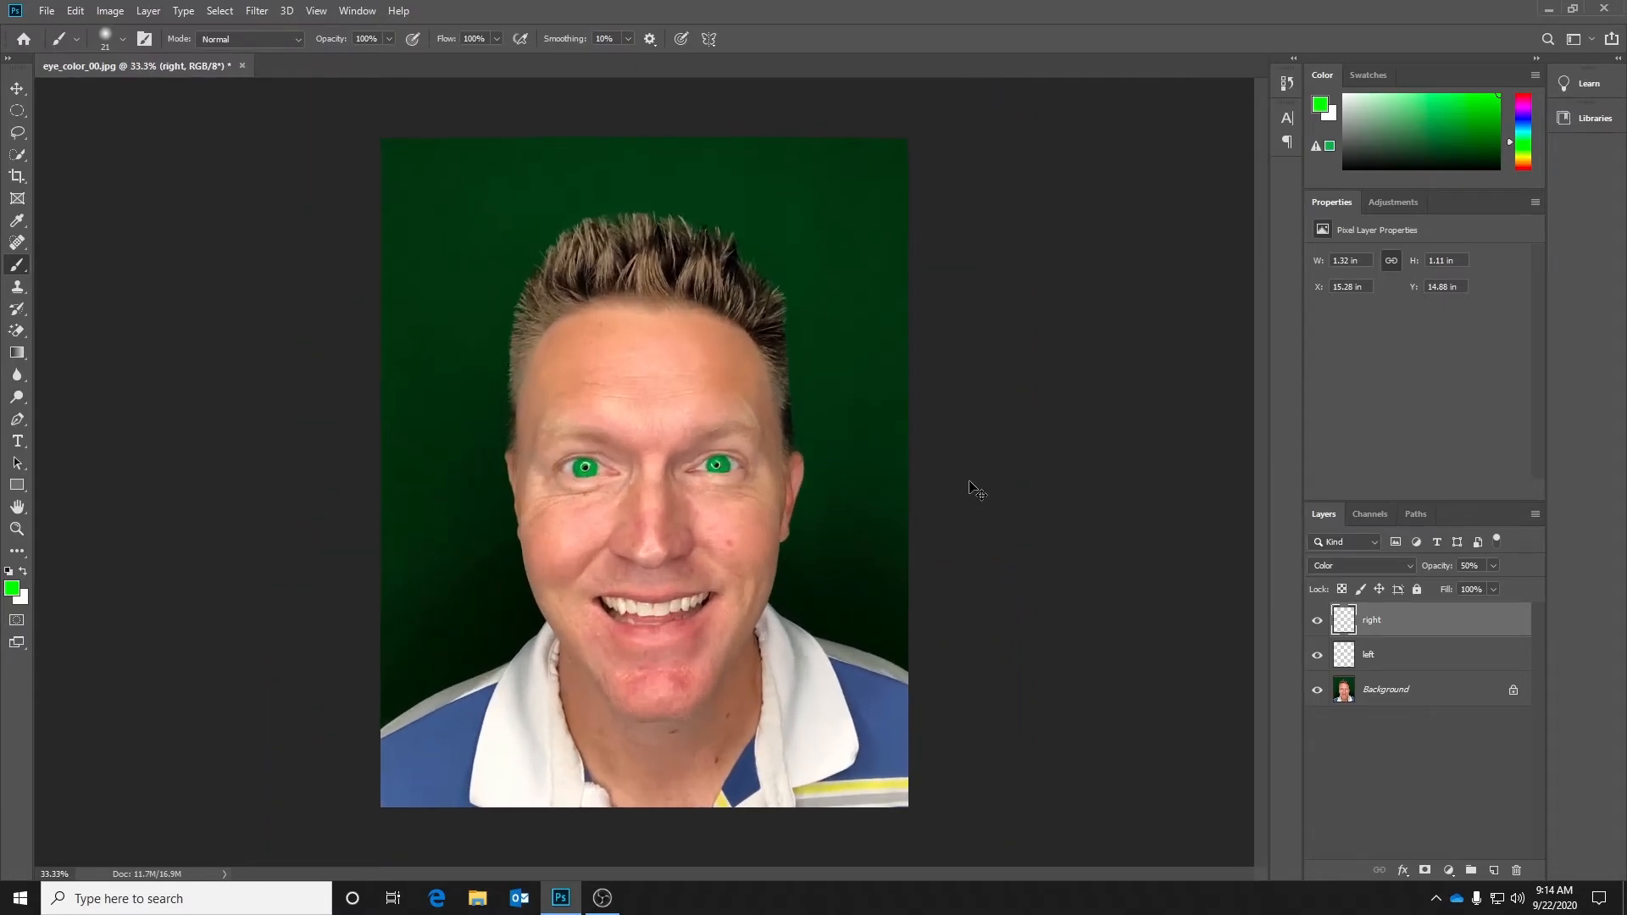
pyautogui.hotkey('ctrl', '+')
pyautogui.hotkey('ctrl', '+')
pyautogui.hotkey('ctrl', '+')
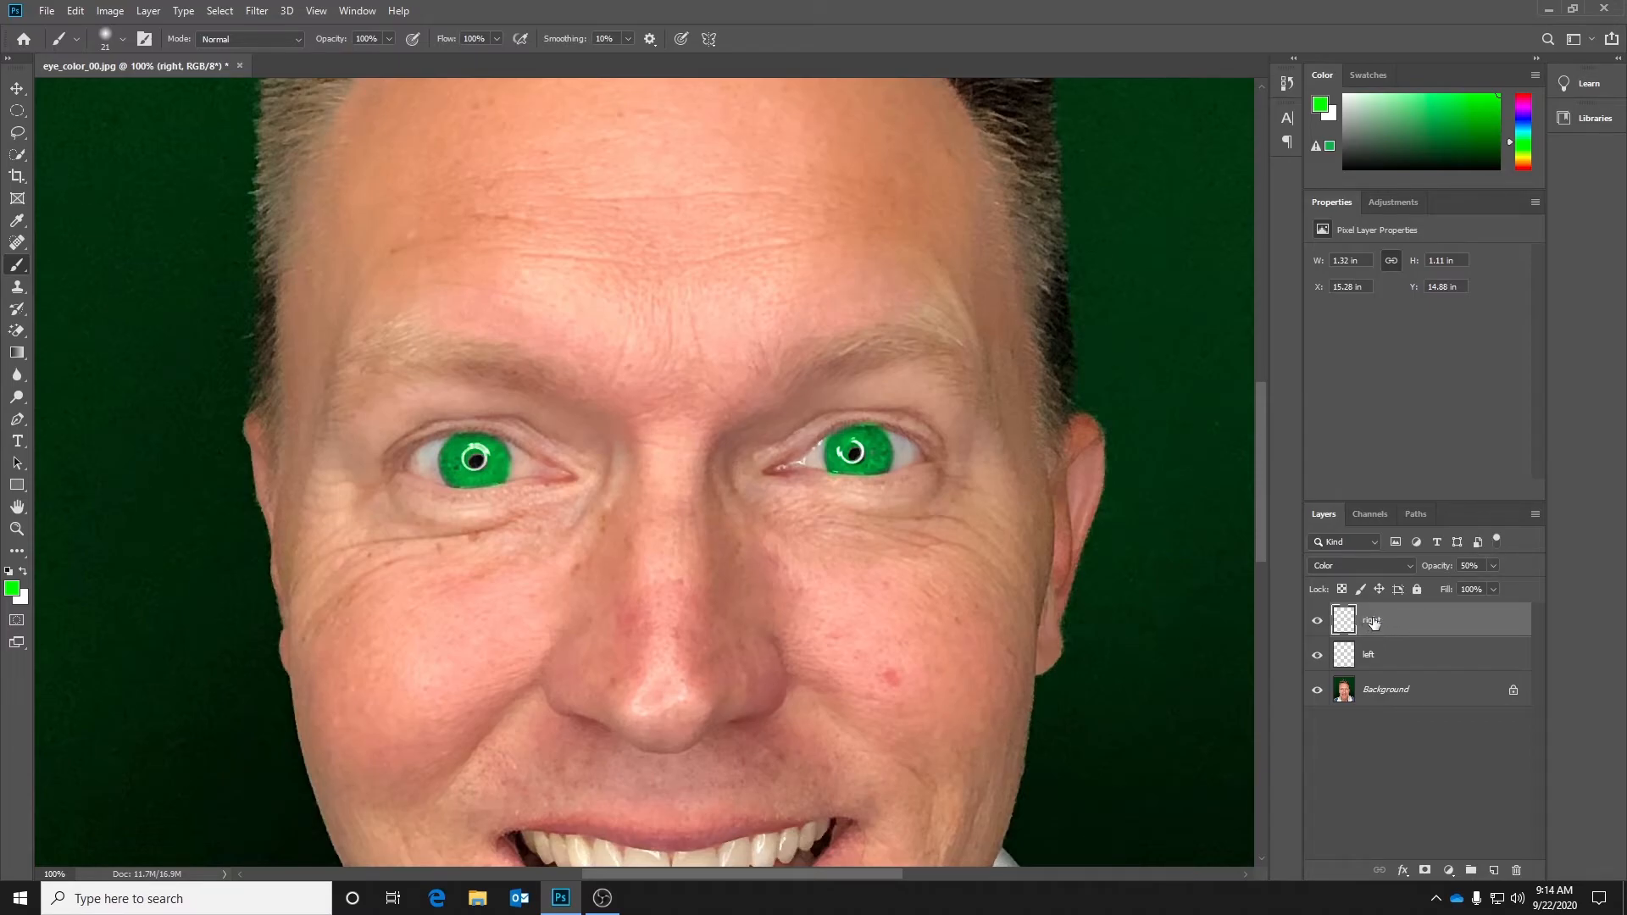
# Step: Add a Hue/Saturation adjustment layer above the right layer and clip it to that layer
pyautogui.click(1392, 203)
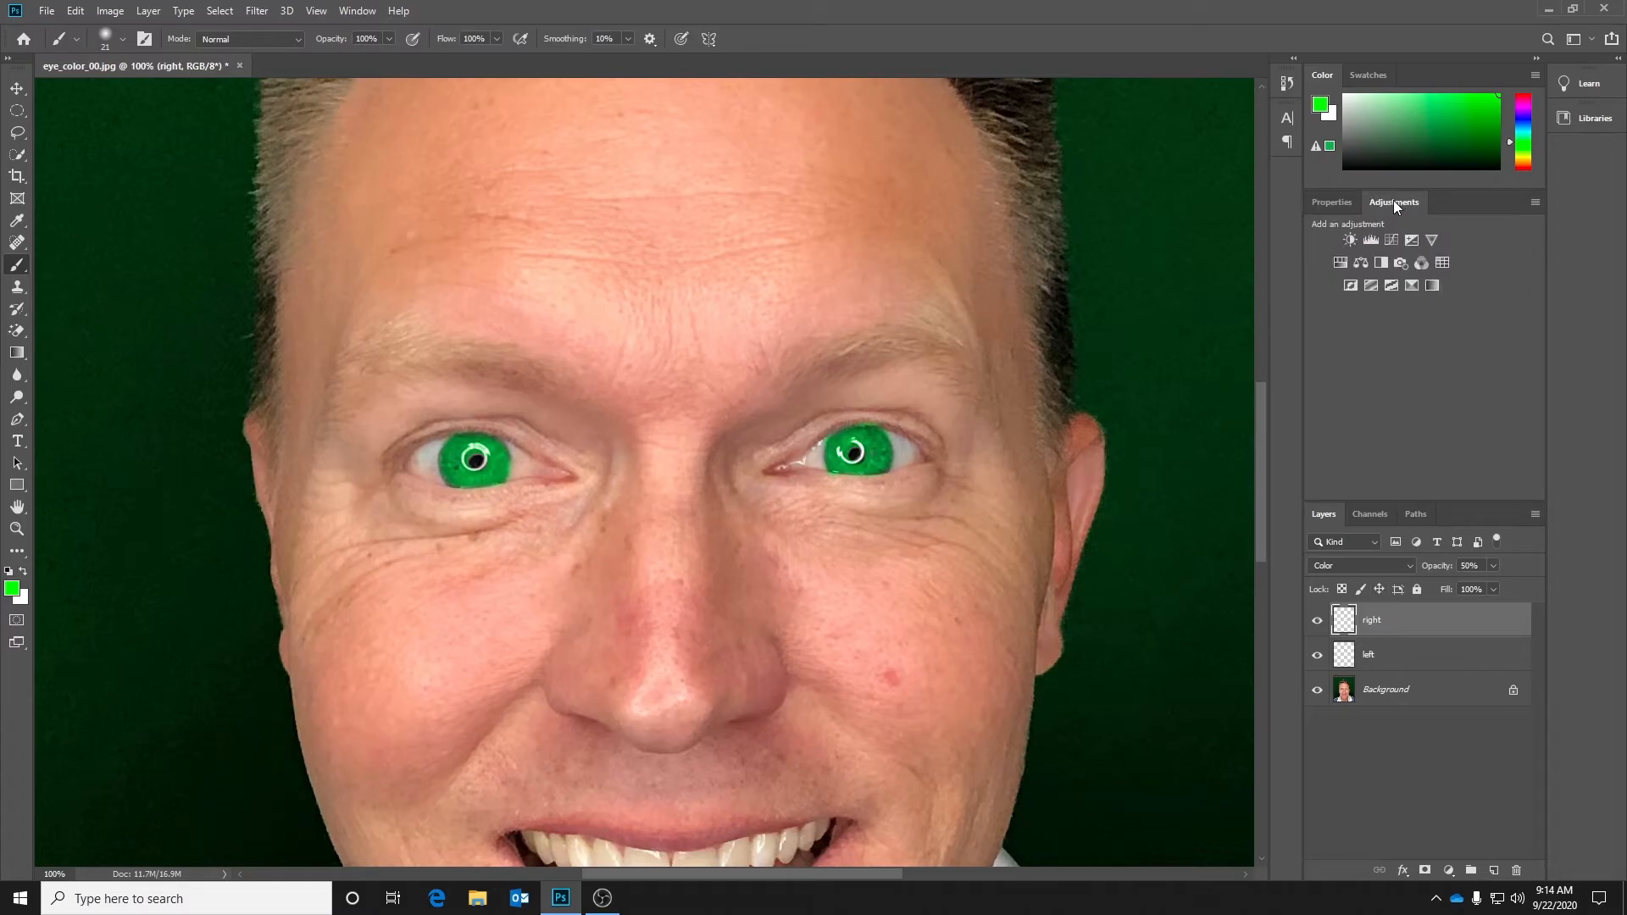
pyautogui.click(359, 12)
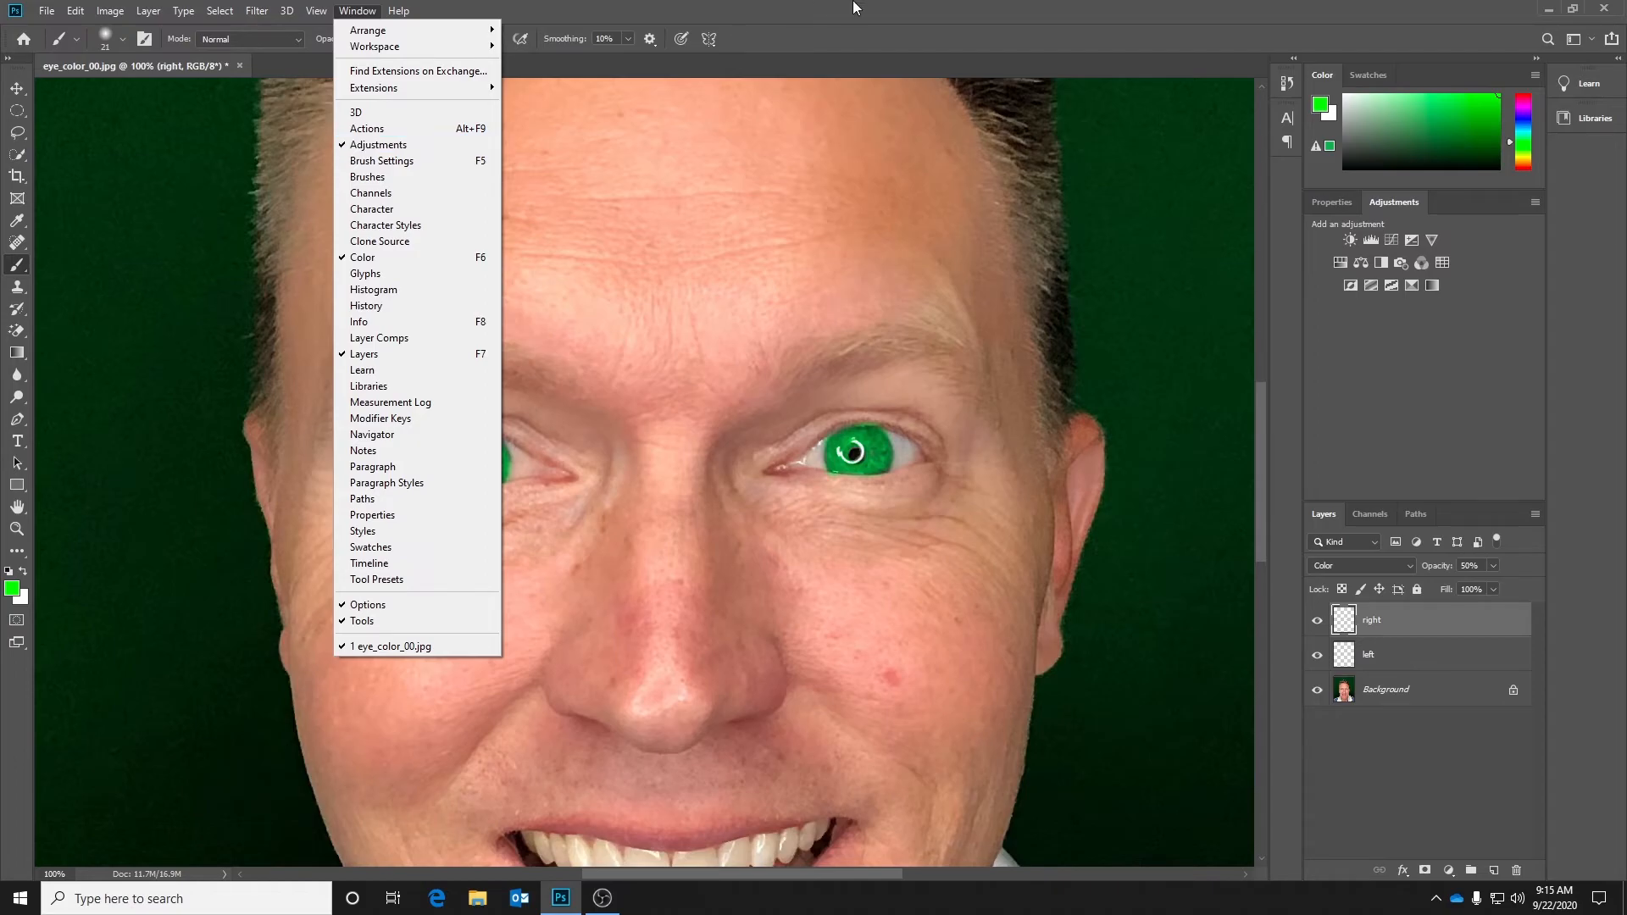
pyautogui.press('Escape')
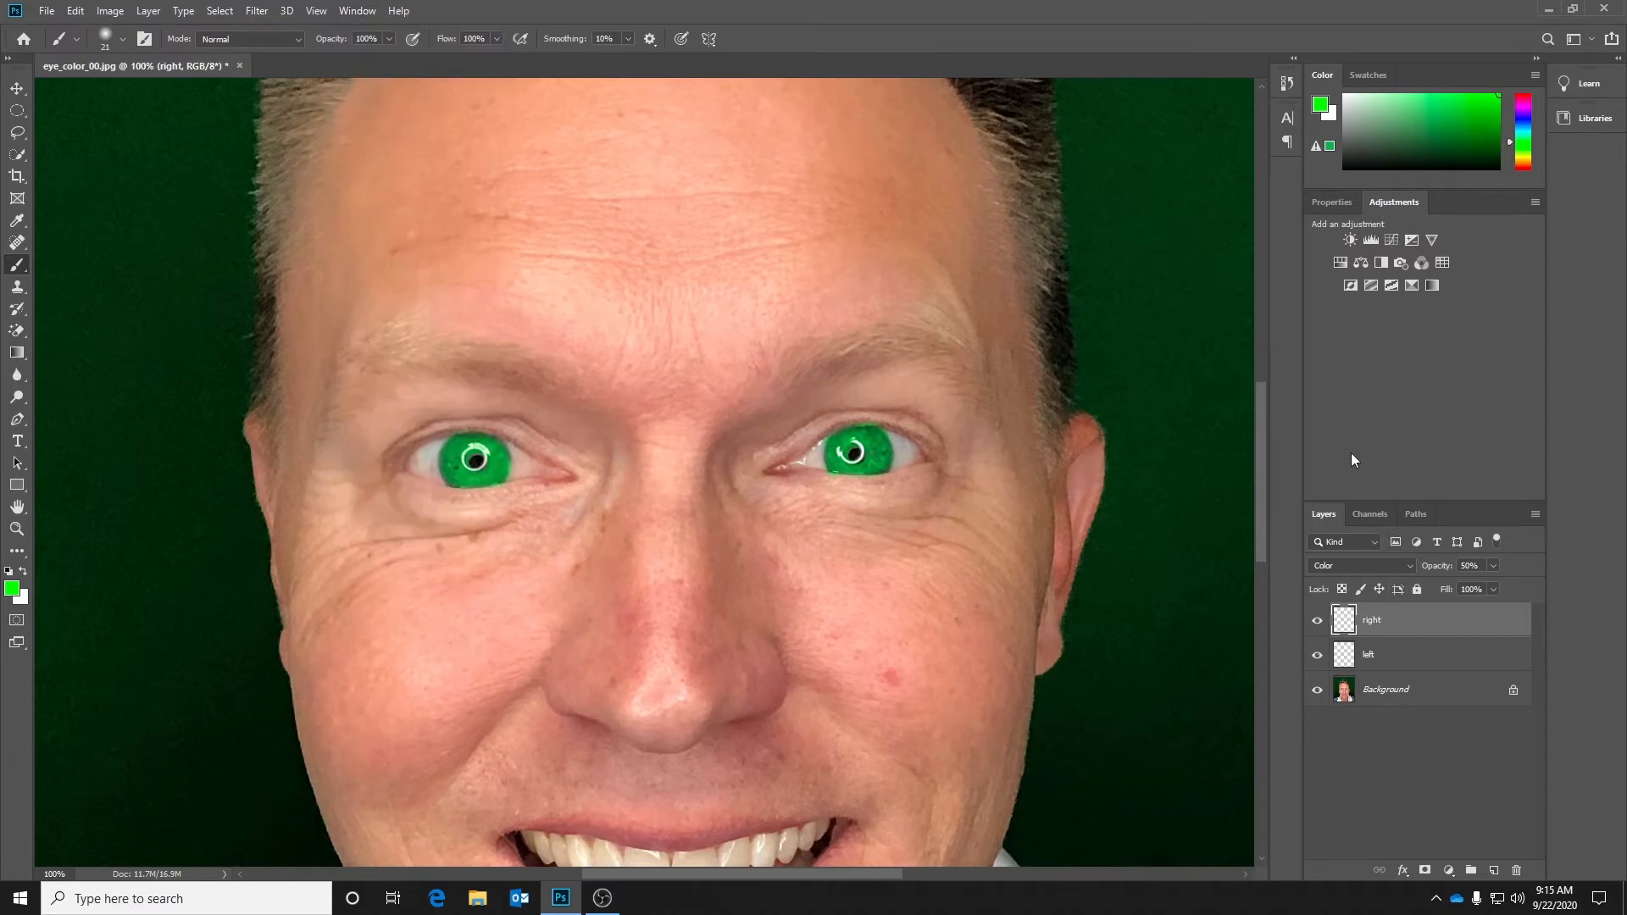
pyautogui.click(1338, 262)
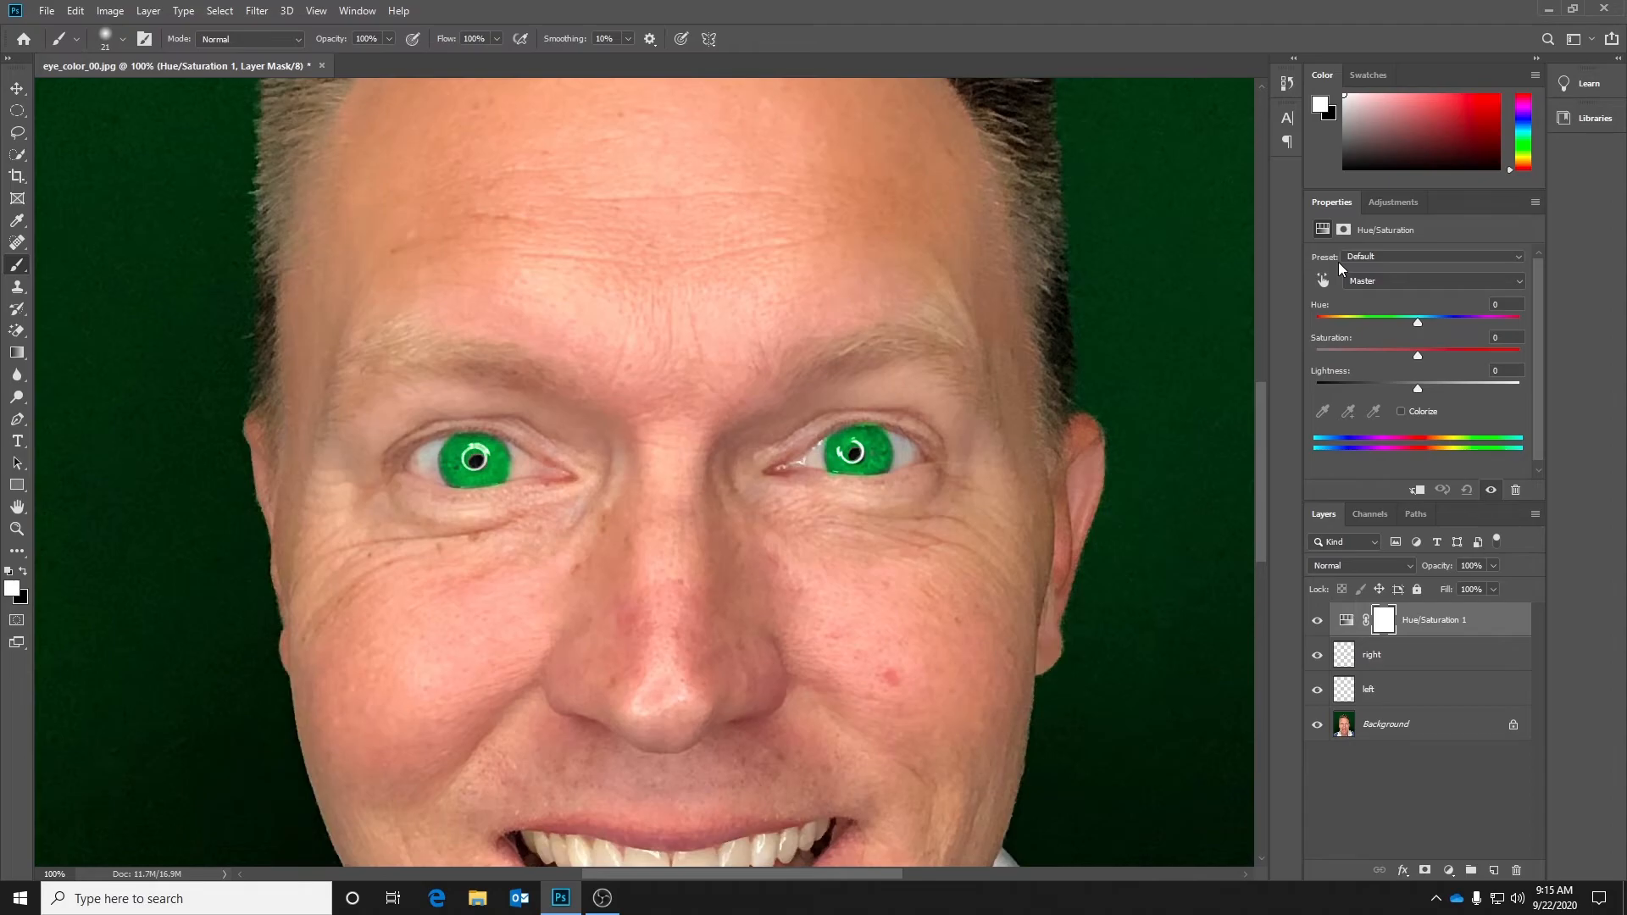
pyautogui.click(1419, 491)
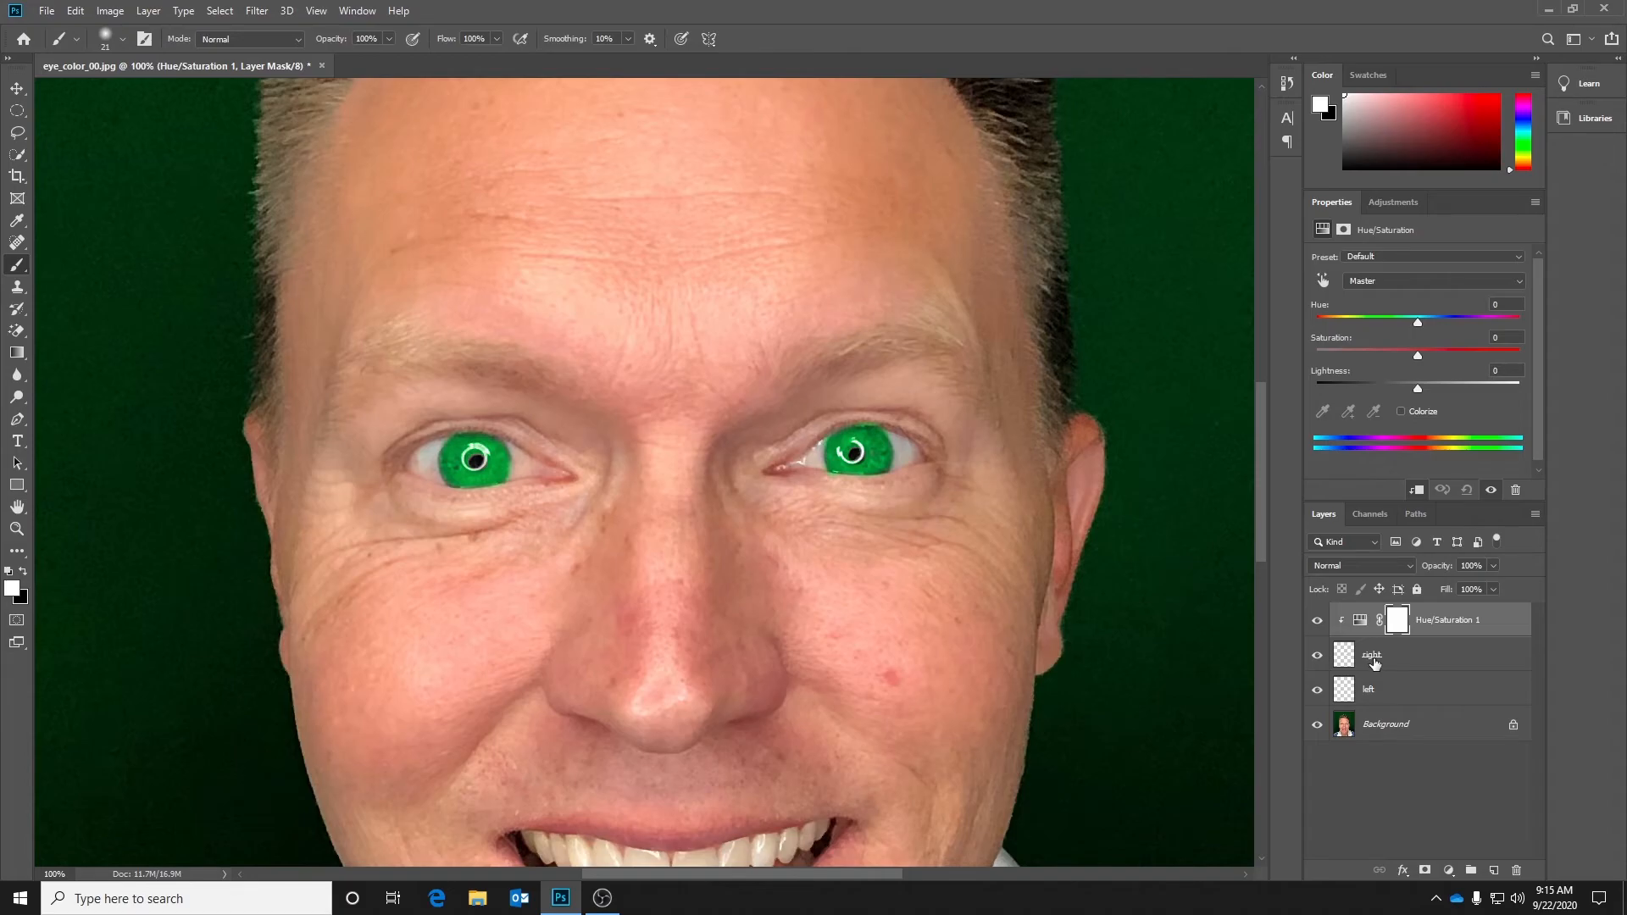
# Step: Colorize the right eye's Hue/Saturation adjustment with hue 303 and saturation 35 for a purple iris
pyautogui.click(1400, 410)
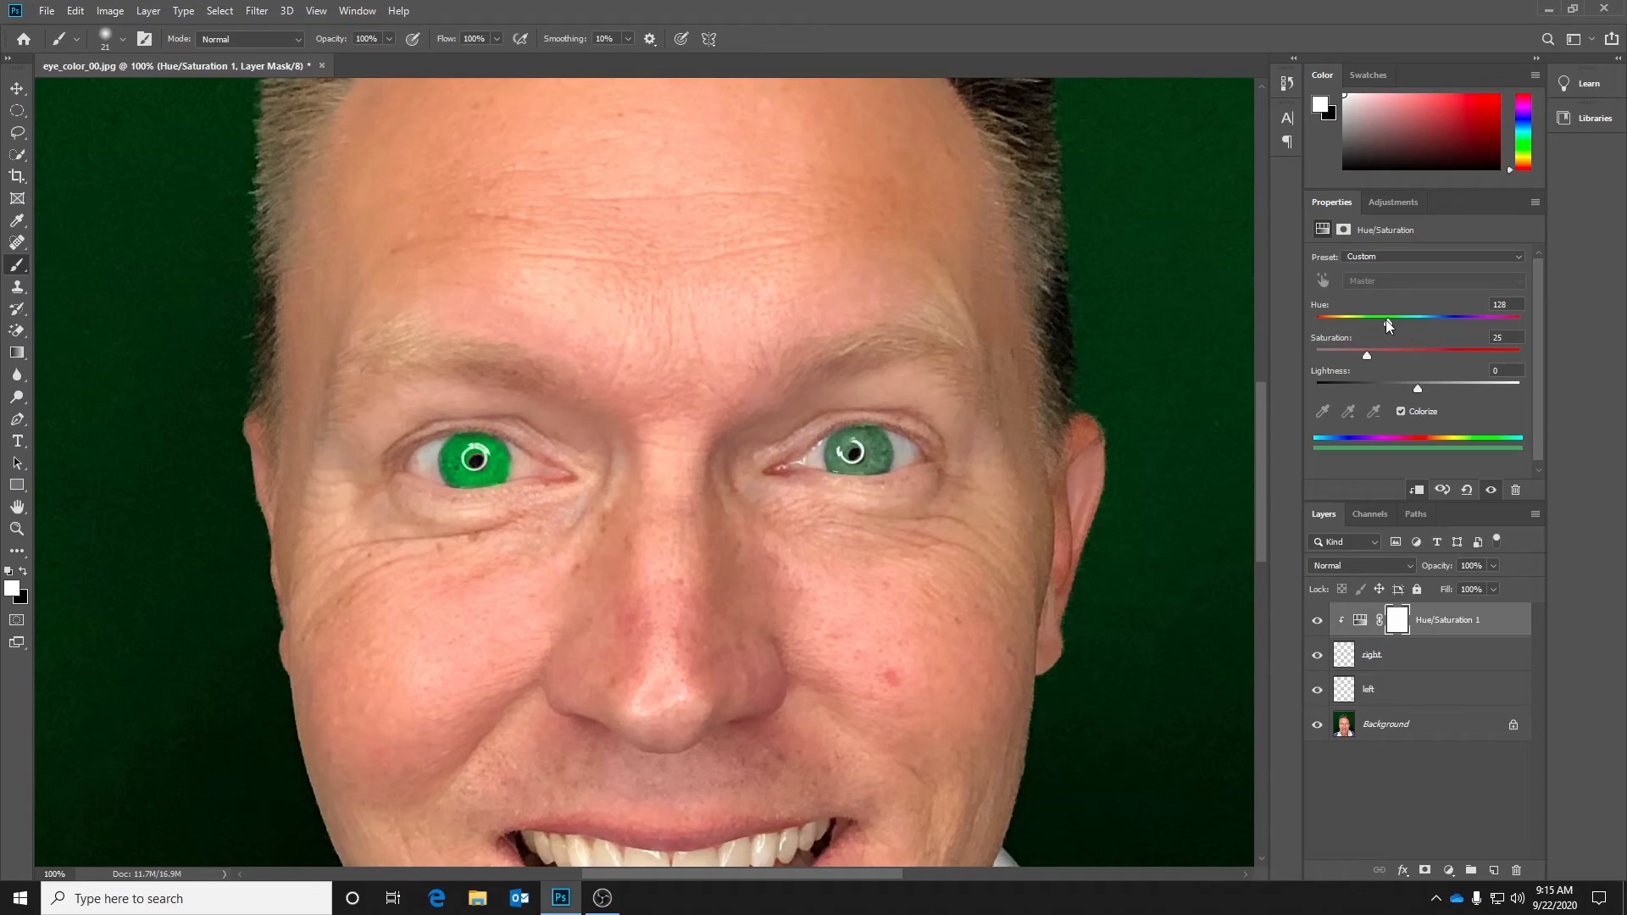
pyautogui.moveTo(1413, 322); pyautogui.dragTo(1451, 323)
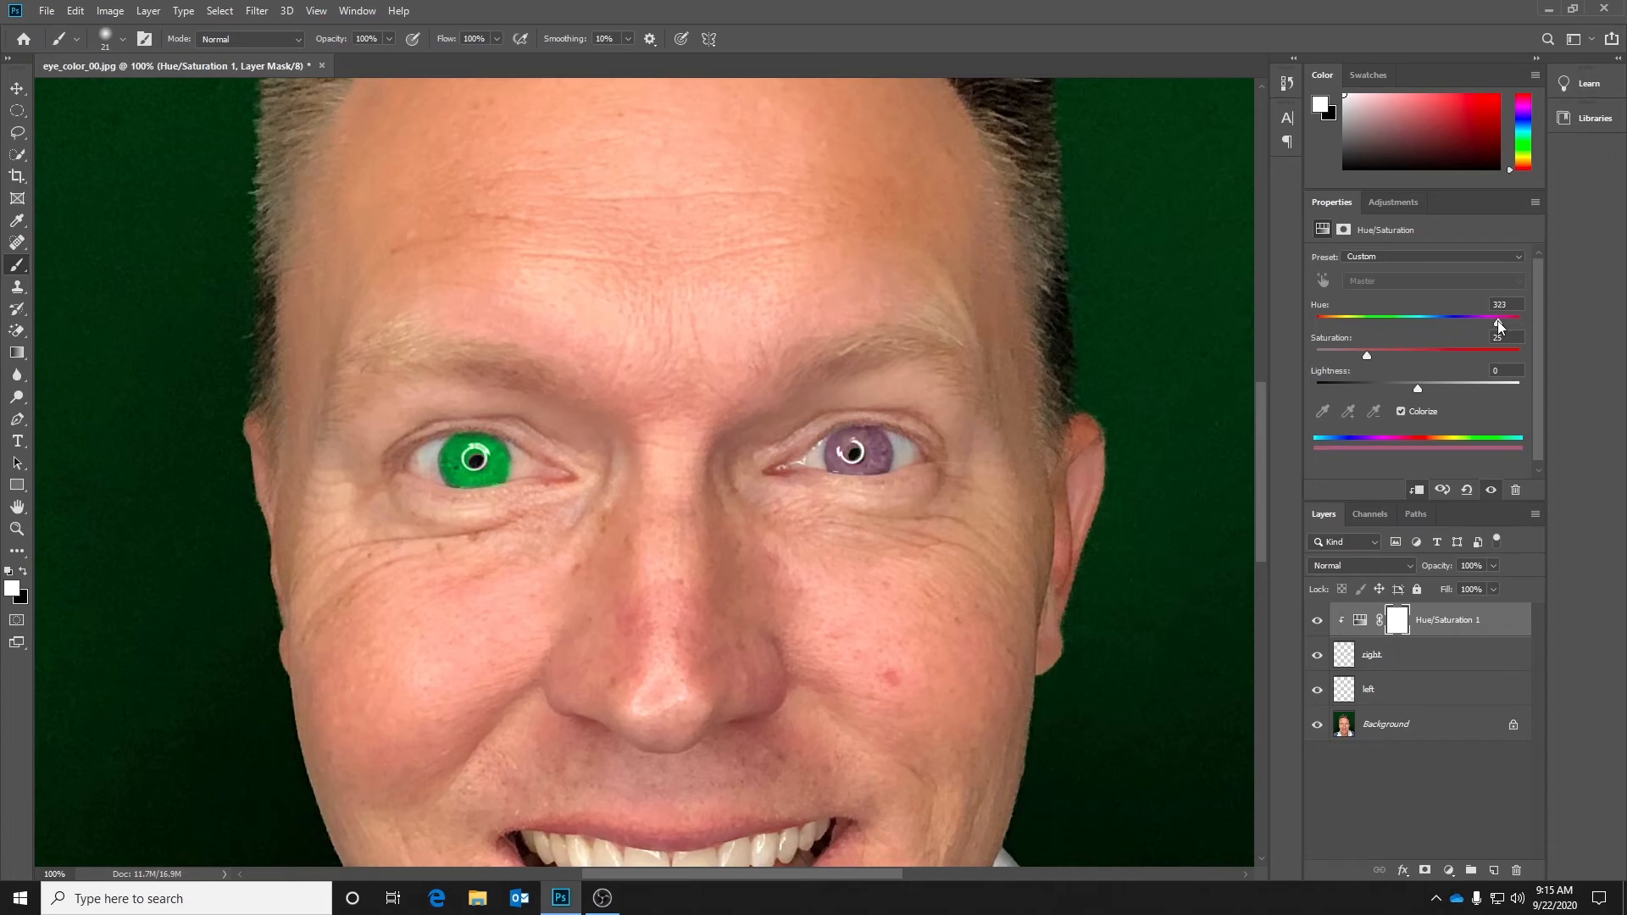
pyautogui.moveTo(1488, 323); pyautogui.dragTo(1486, 323)
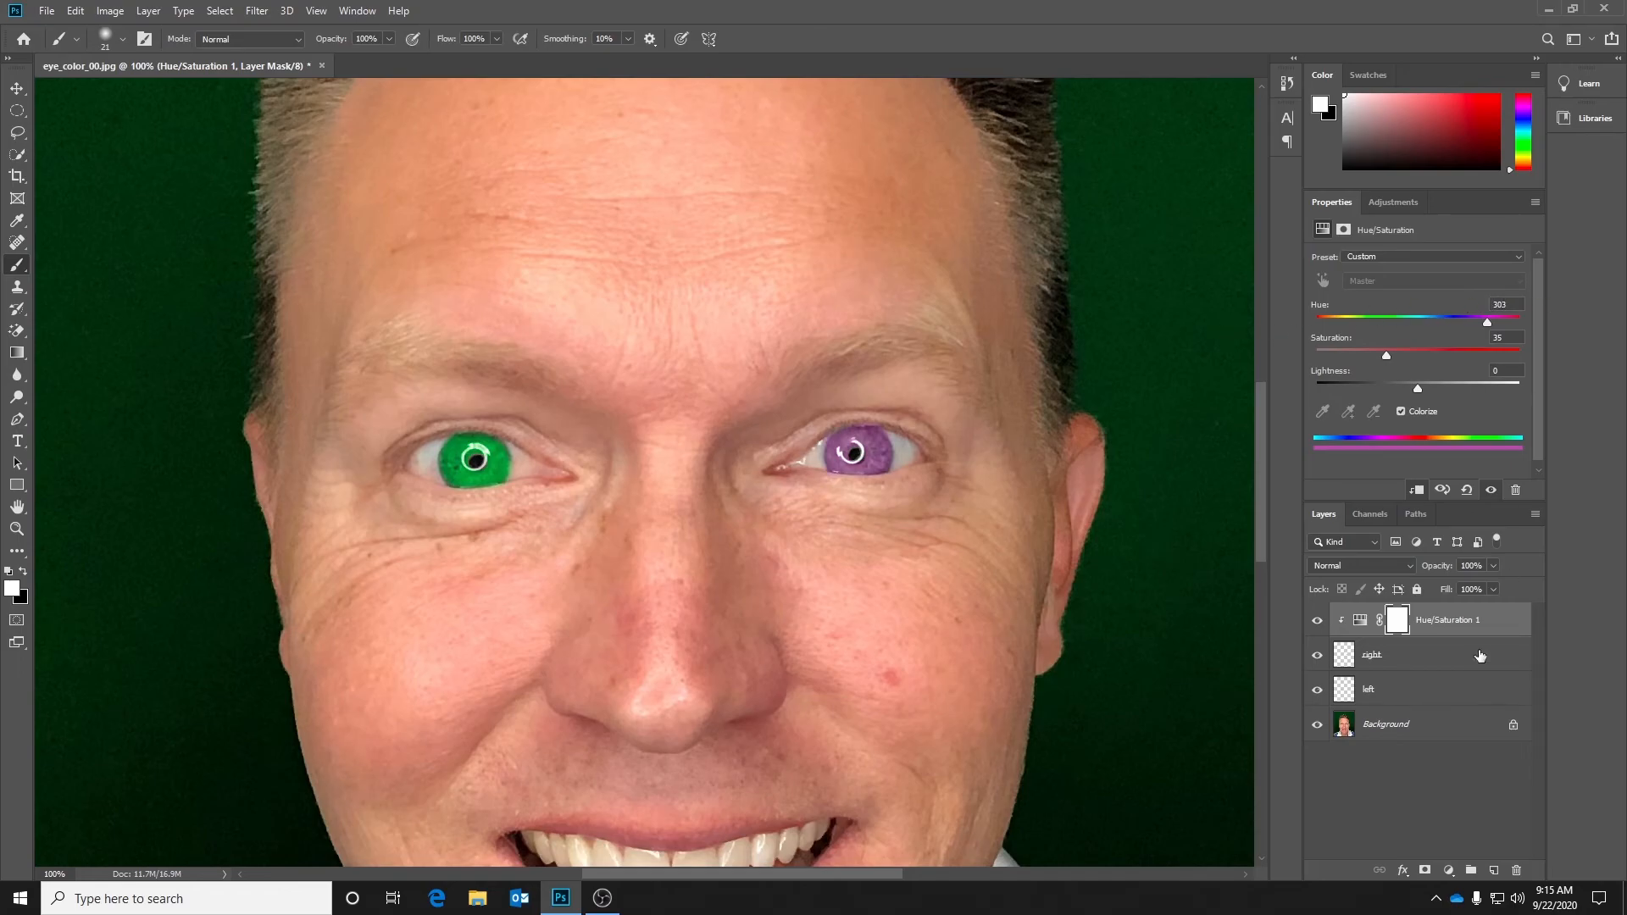
# Step: Add a Hue/Saturation adjustment layer above the left layer and clip it to that layer
pyautogui.click(1406, 693)
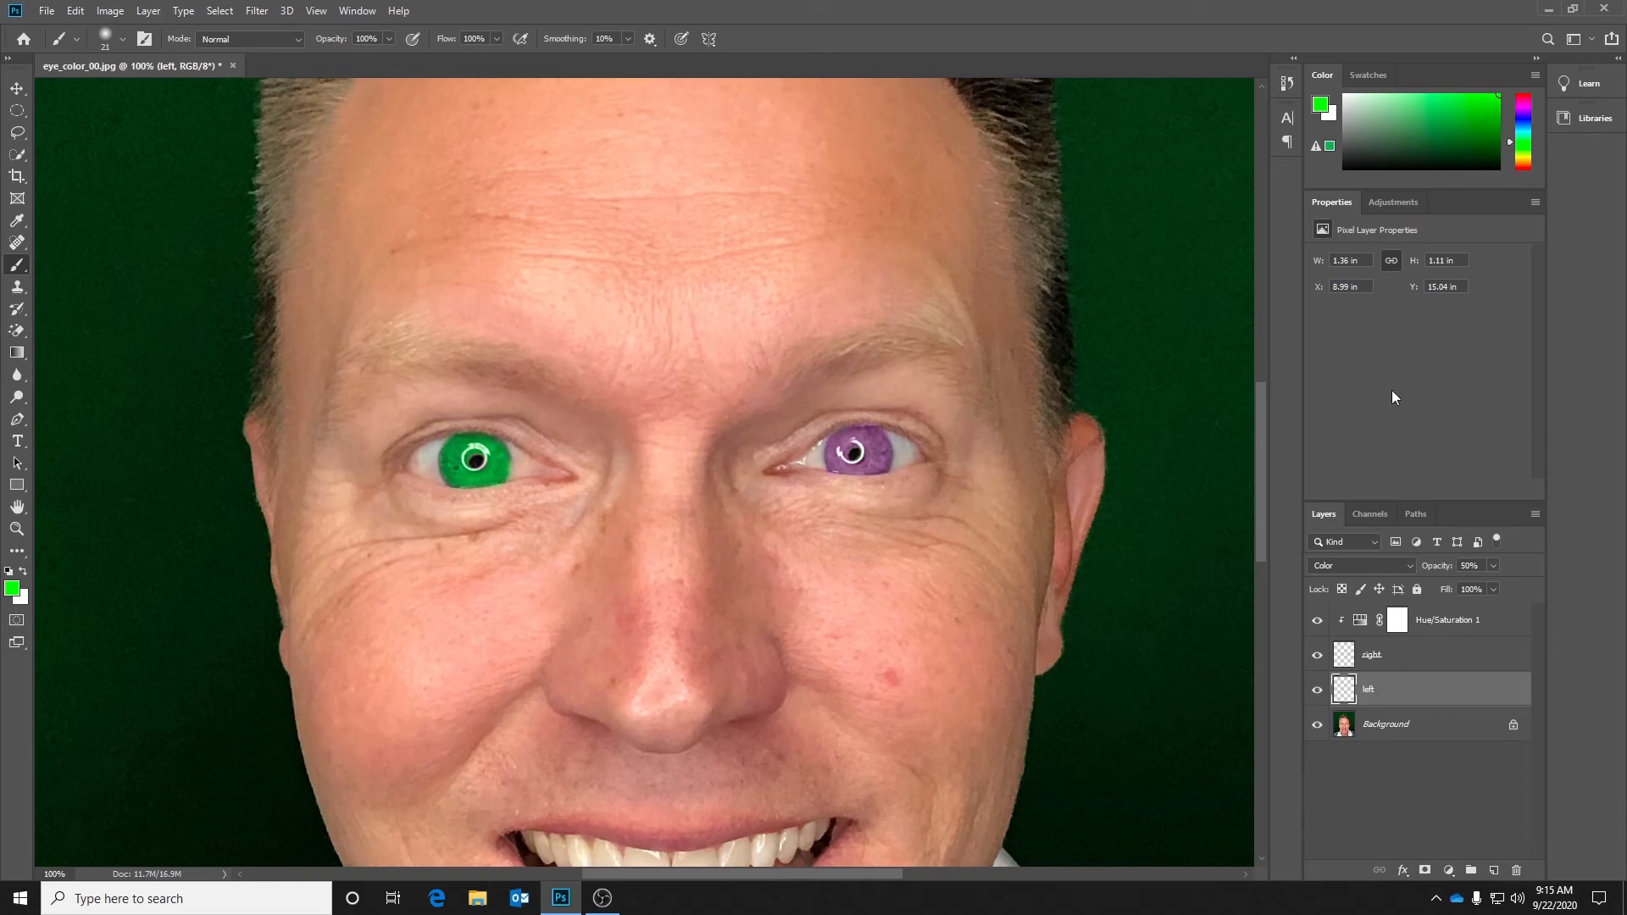
pyautogui.click(1405, 203)
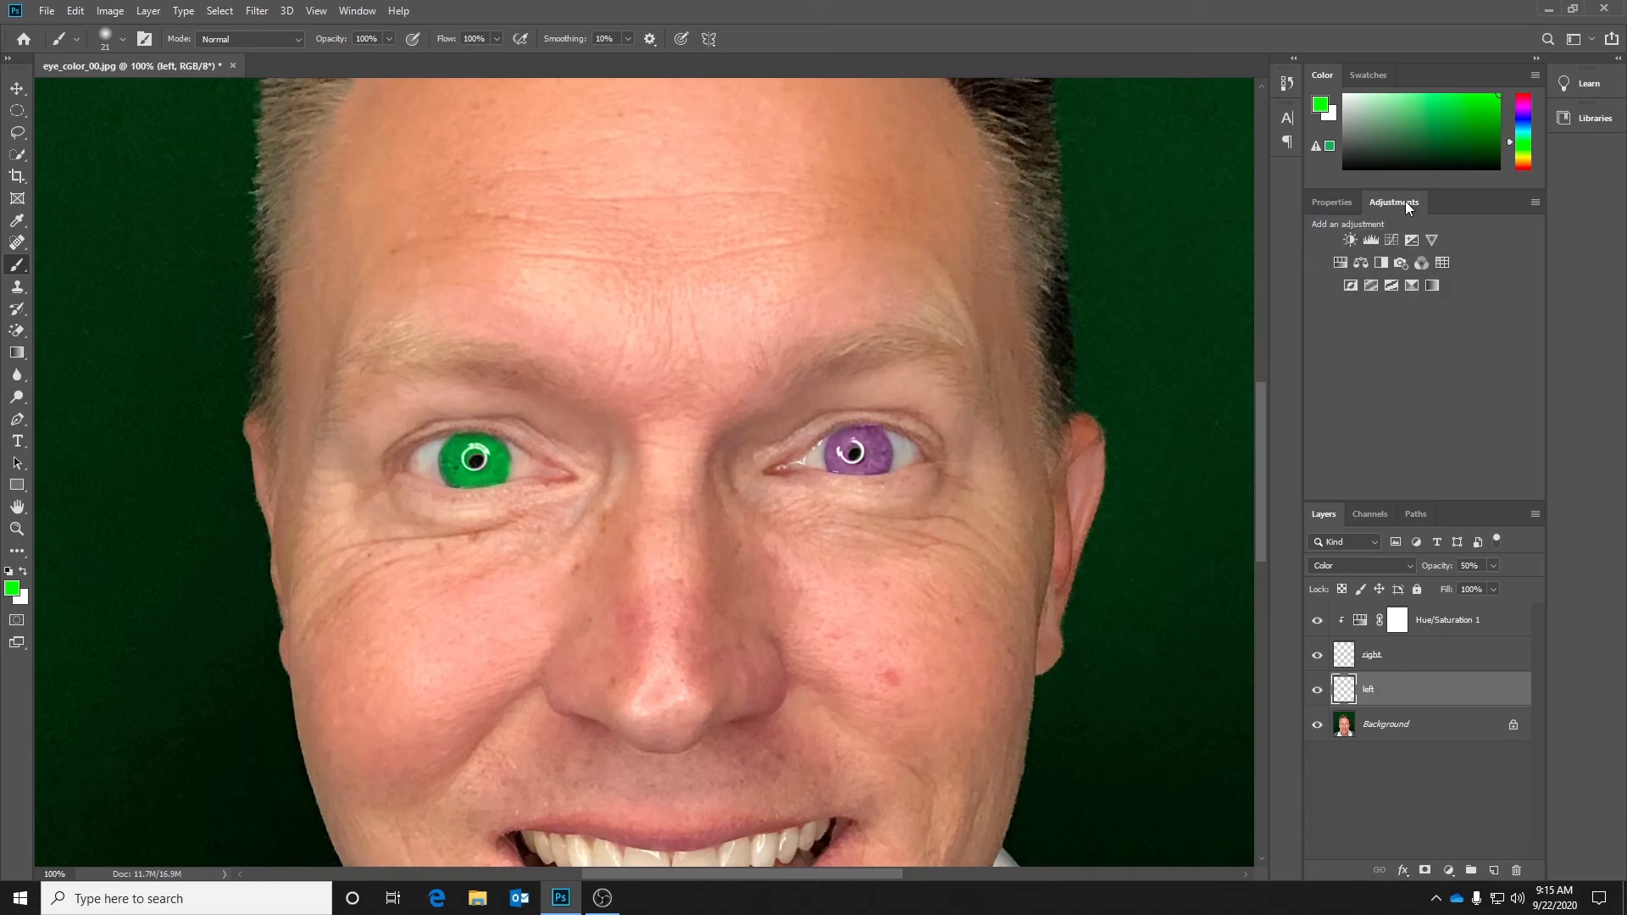
pyautogui.click(1341, 264)
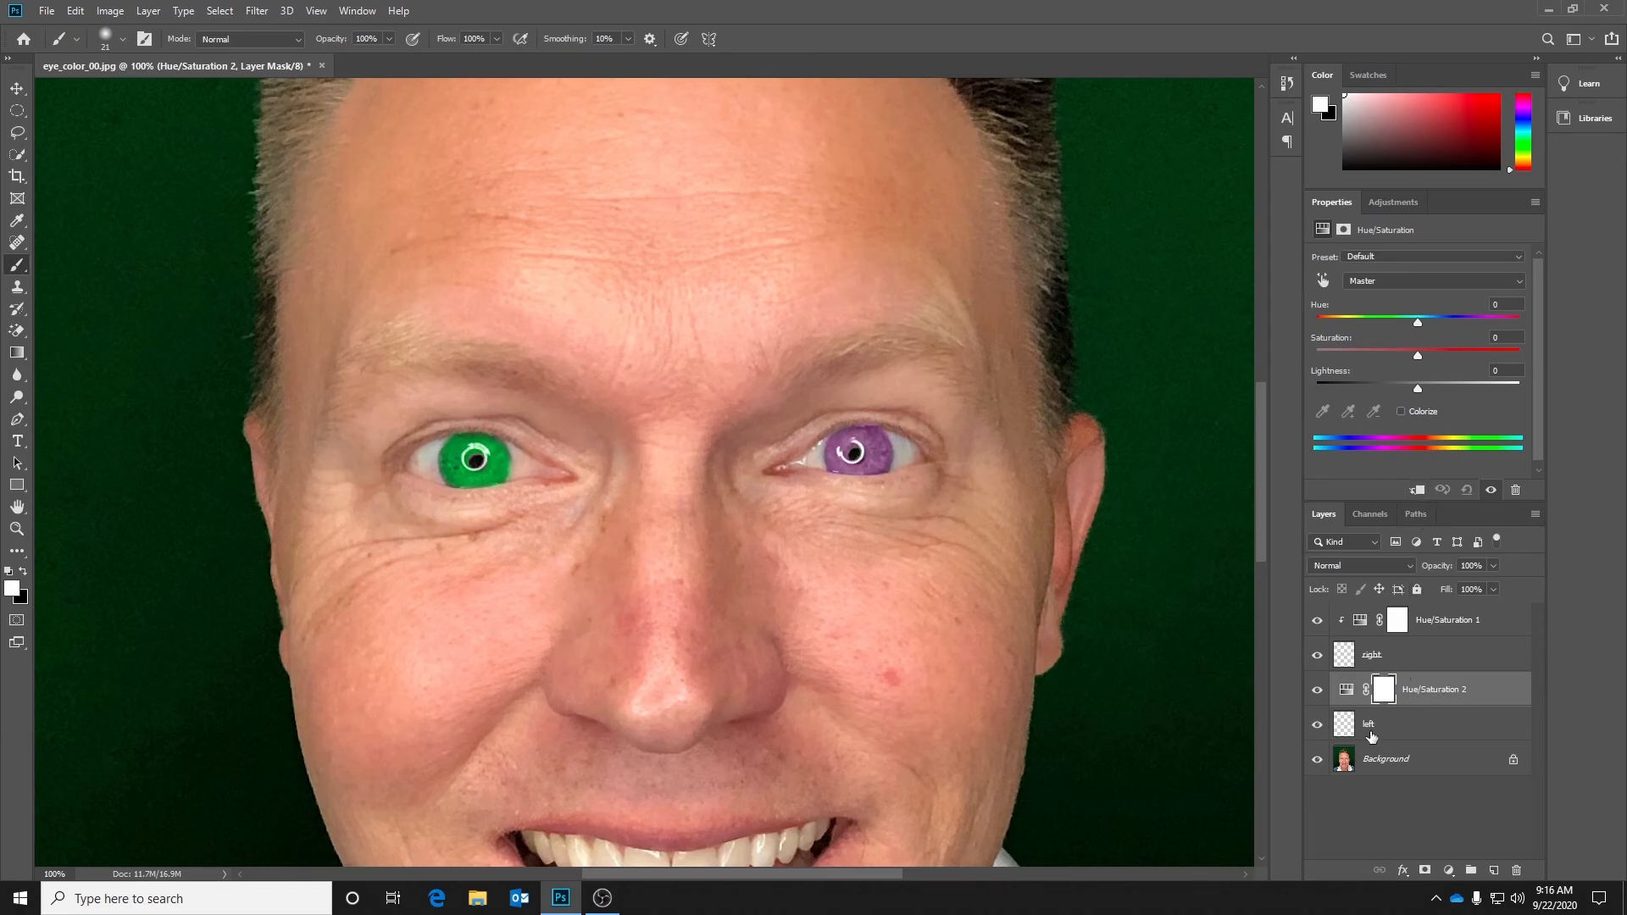
pyautogui.click(1418, 492)
# Step: Colorize the left eye's Hue/Saturation adjustment with hue 303 and check both purple eyes in the whole portrait
pyautogui.click(1401, 412)
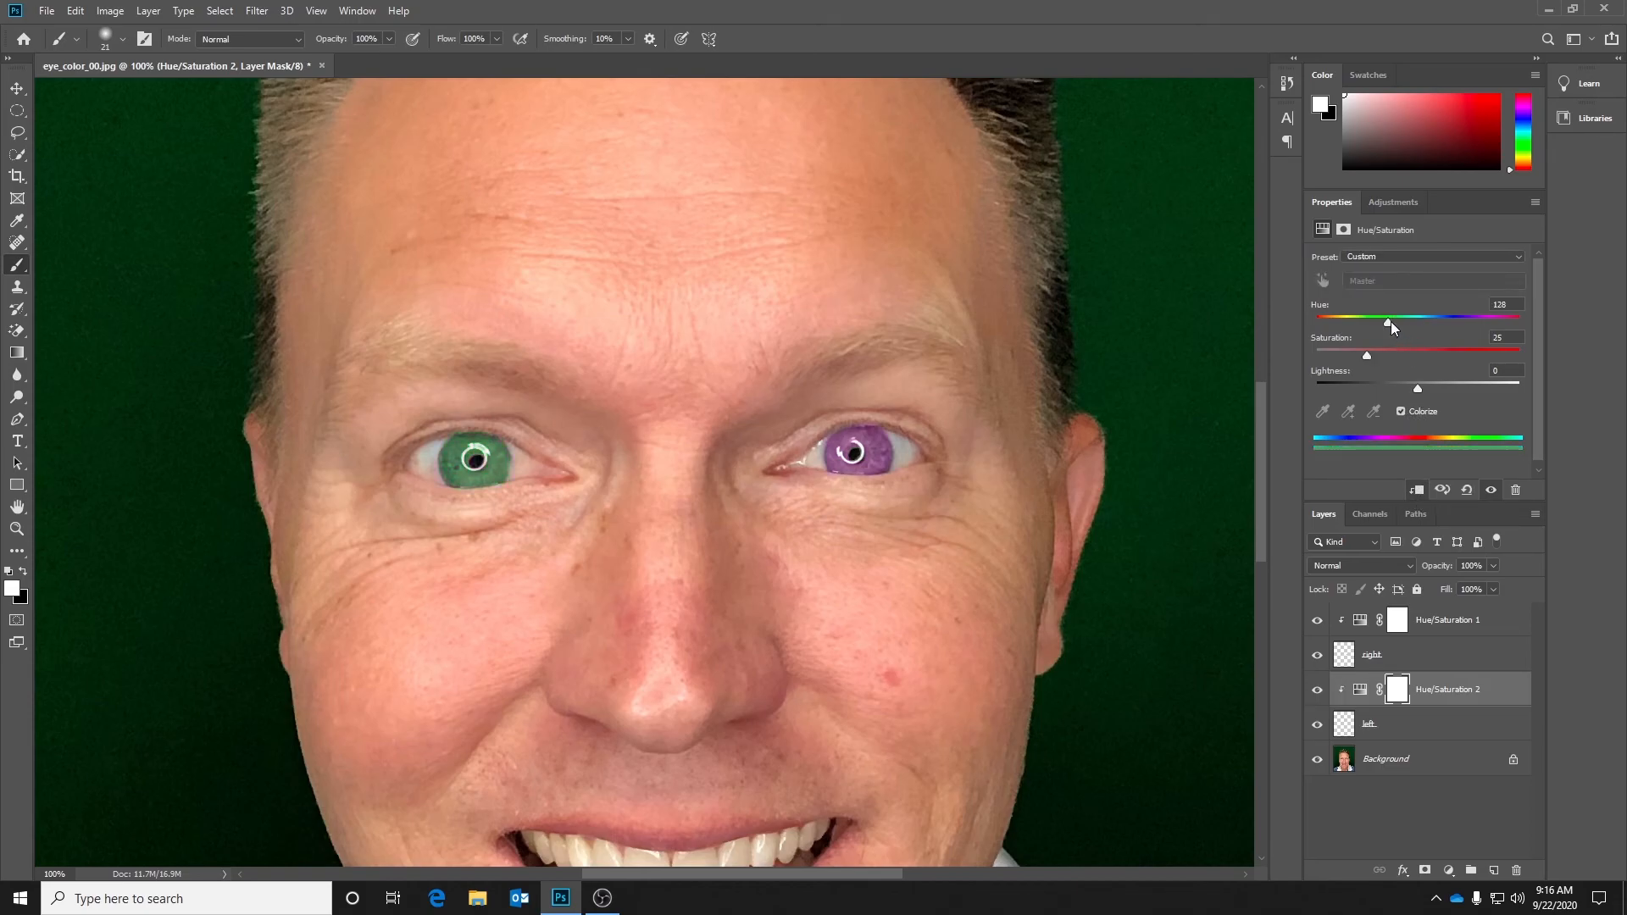
pyautogui.moveTo(1391, 322); pyautogui.dragTo(1467, 323)
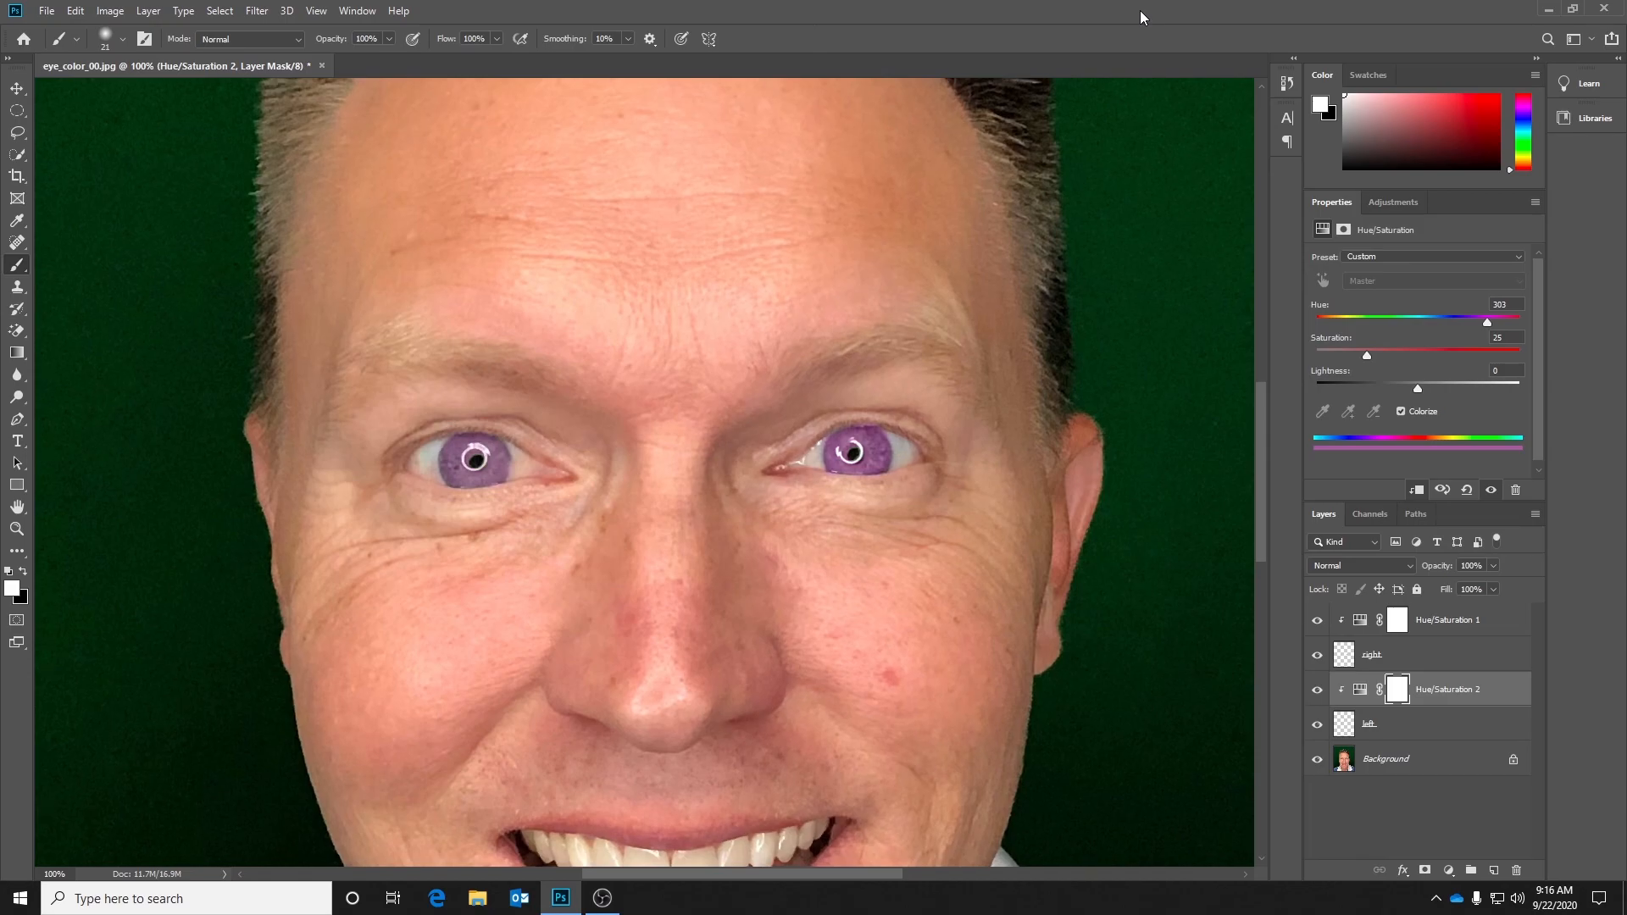
pyautogui.hotkey('ctrl', '-')
pyautogui.hotkey('ctrl', '-')
pyautogui.hotkey('ctrl', '-')
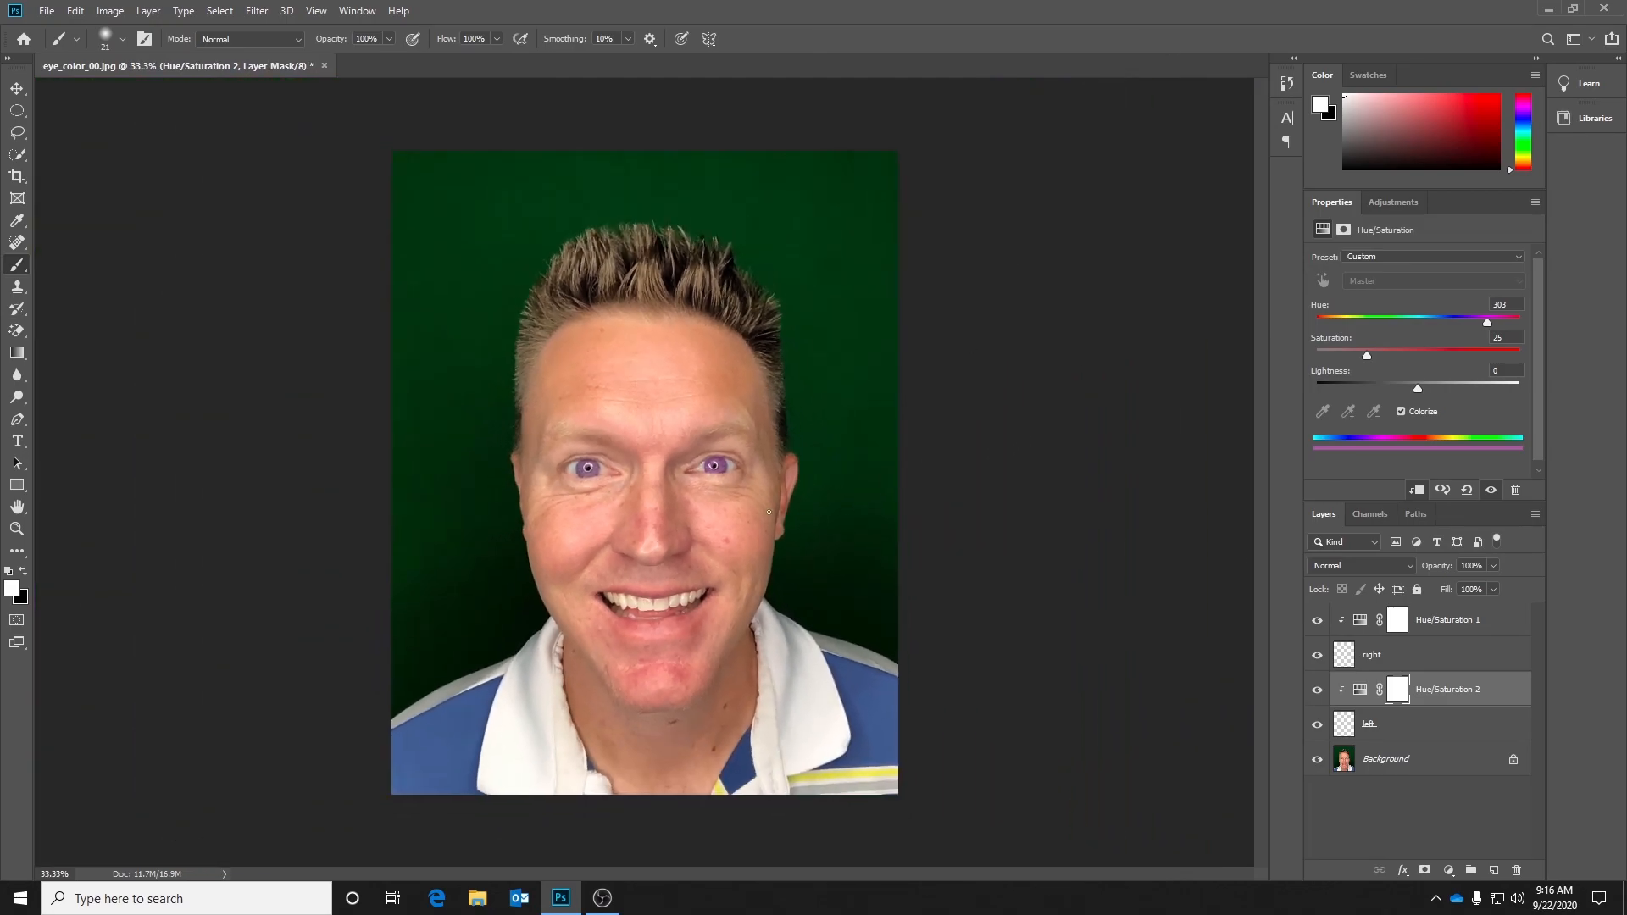